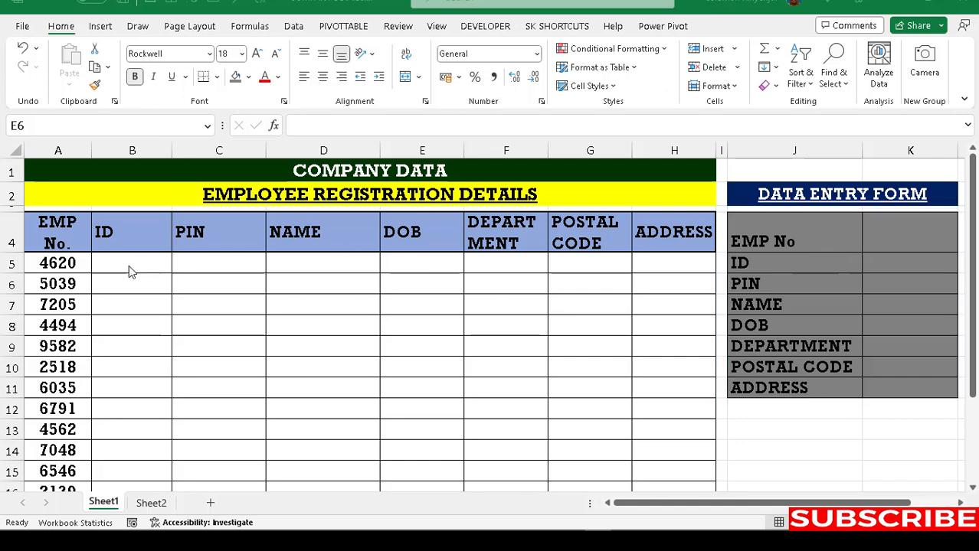
Step: Enter ID 456666, PIN 566333 and a sample name in B5 to D5
{"action": "left_click_drag", "start_coordinate": [174, 262], "coordinate": [307, 261]}
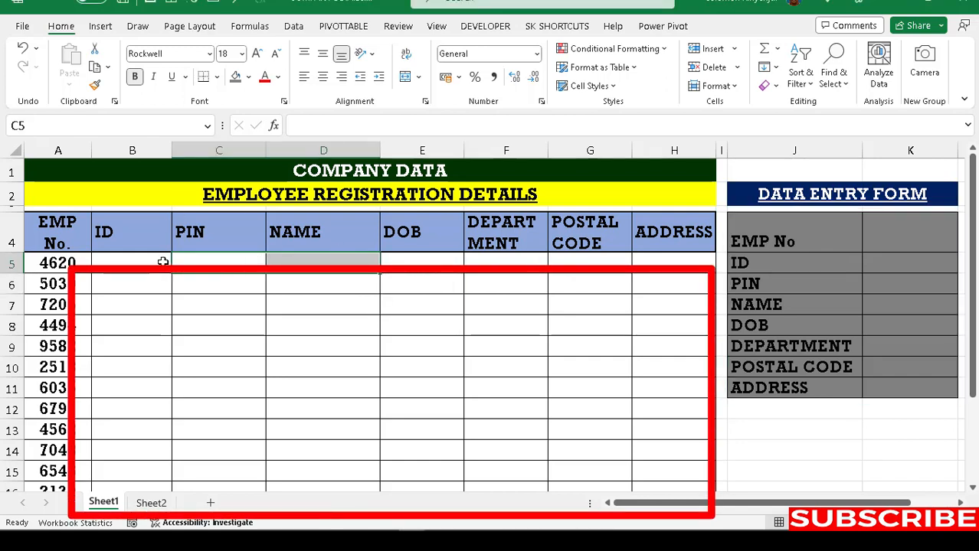
{"action": "left_click", "coordinate": [132, 267]}
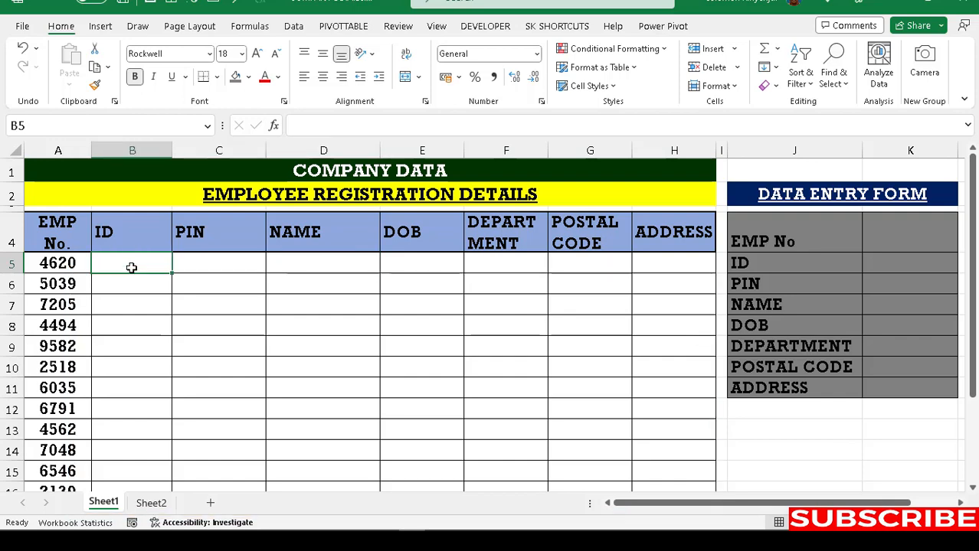
{"action": "type", "text": "456666"}
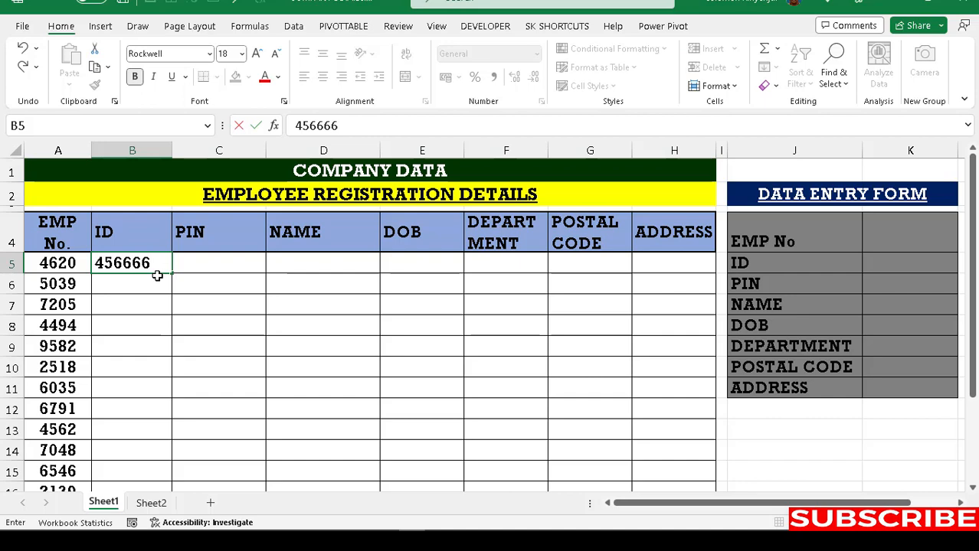
{"action": "left_click", "coordinate": [208, 262]}
{"action": "type", "text": "566333"}
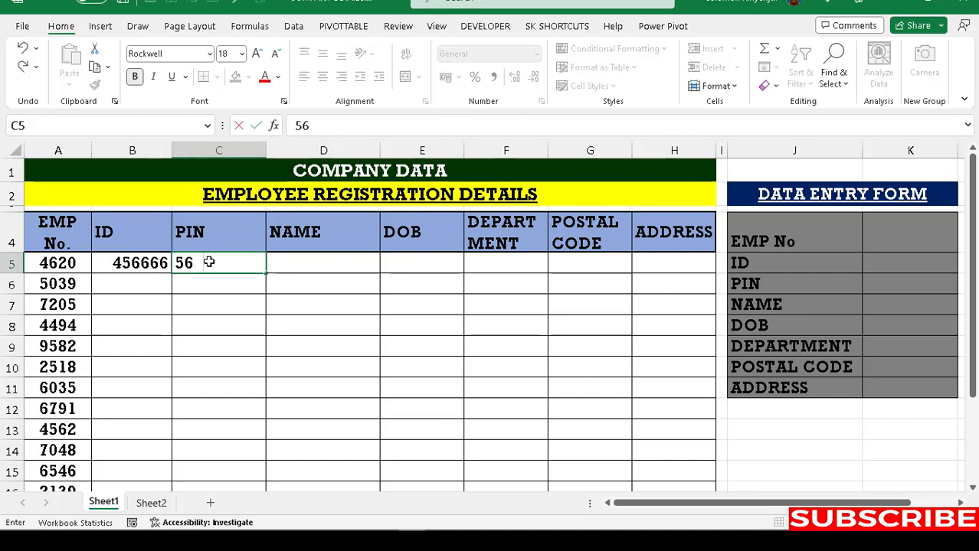
{"action": "left_click", "coordinate": [298, 263]}
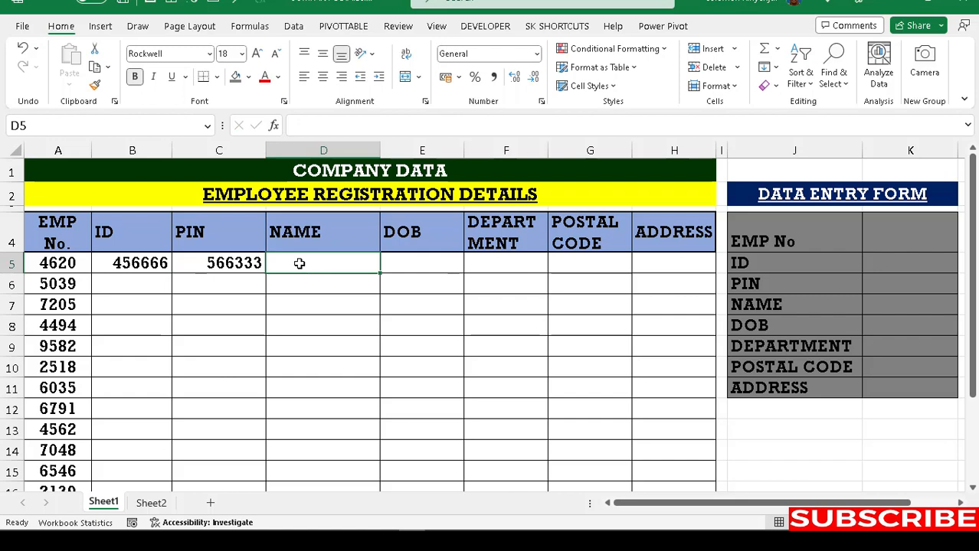
{"action": "type", "text": "Greg"}
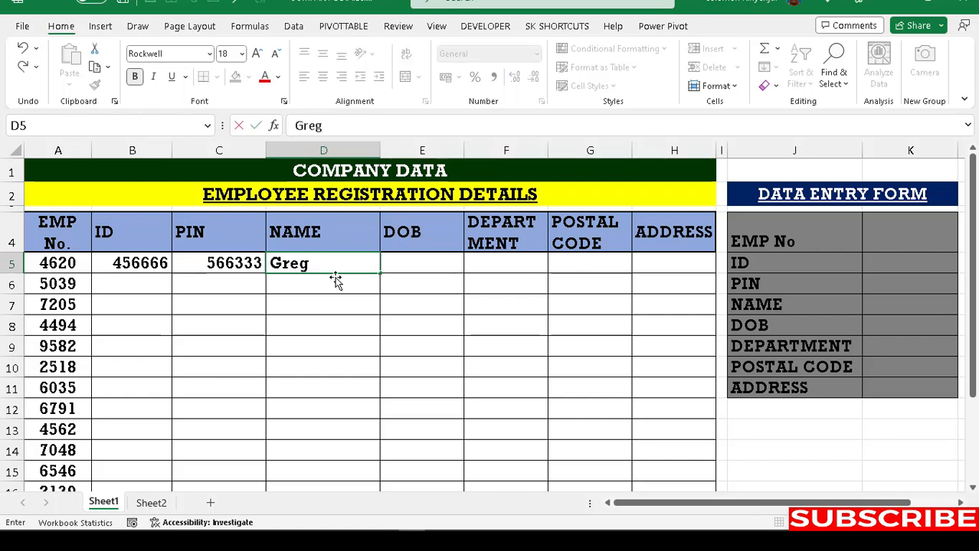
{"action": "left_click", "coordinate": [402, 260]}
Step: Enter DOB 5/9/1996, department eng, postal code 520 and address 855 in E5 to H5
{"action": "type", "text": "5"}
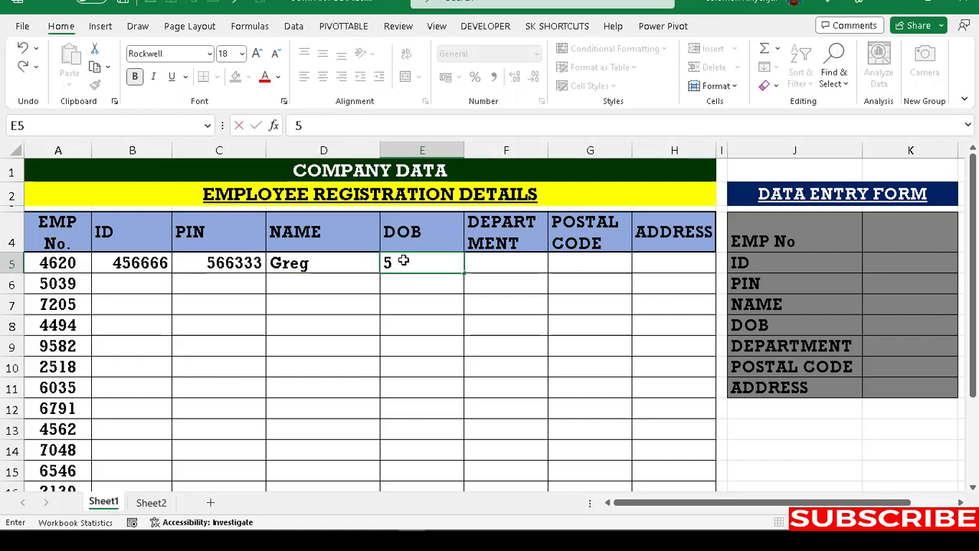
{"action": "type", "text": "/09/1996"}
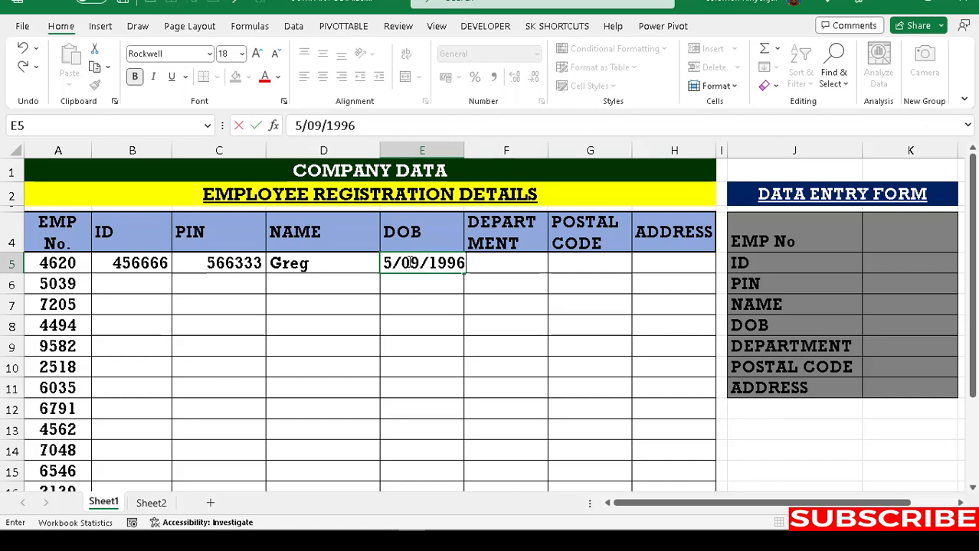
{"action": "left_click", "coordinate": [504, 262]}
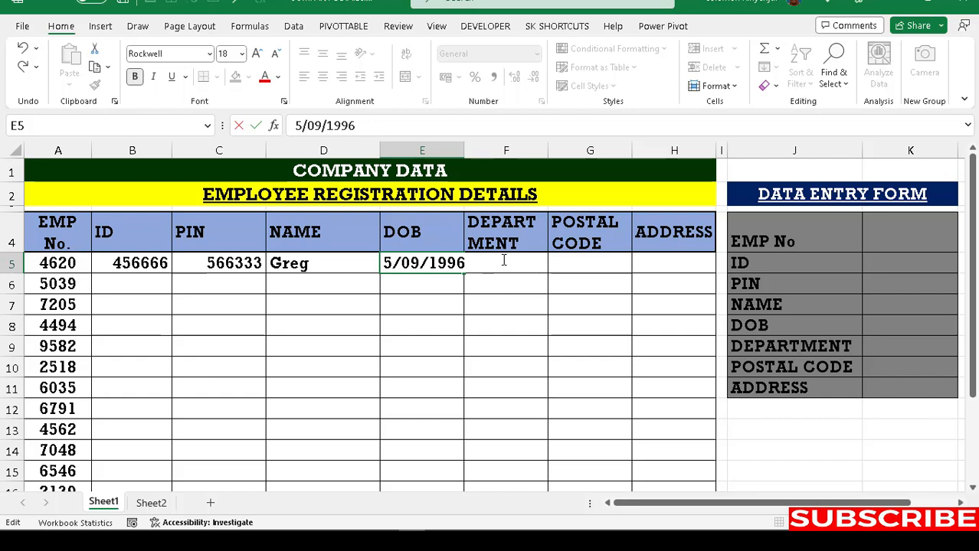
{"action": "left_click", "coordinate": [486, 327]}
{"action": "left_click", "coordinate": [502, 262]}
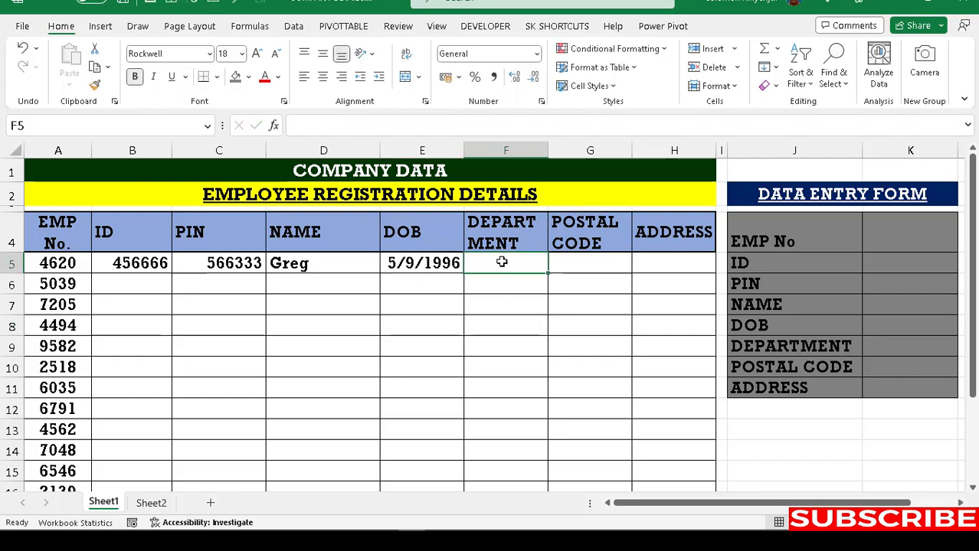
{"action": "type", "text": "eng"}
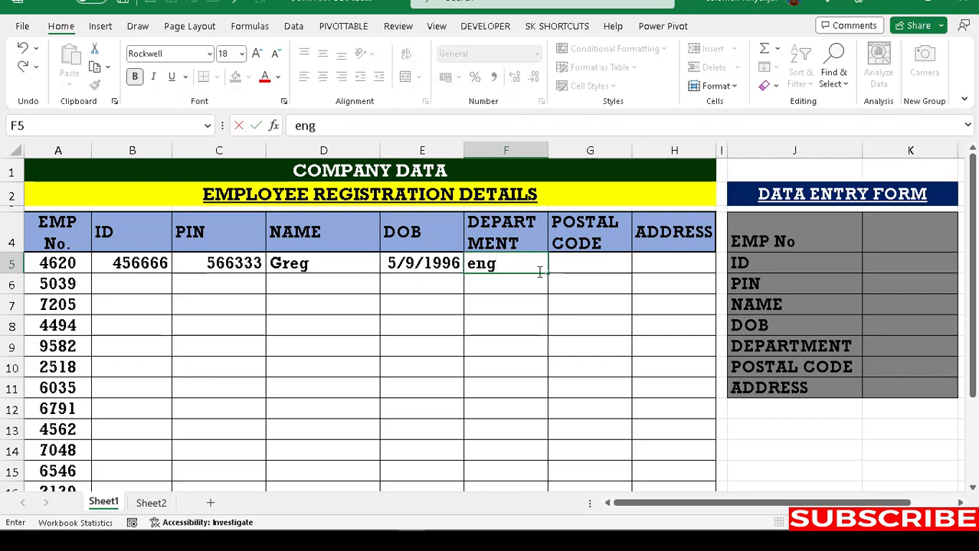
{"action": "left_click", "coordinate": [603, 256]}
{"action": "type", "text": "52"}
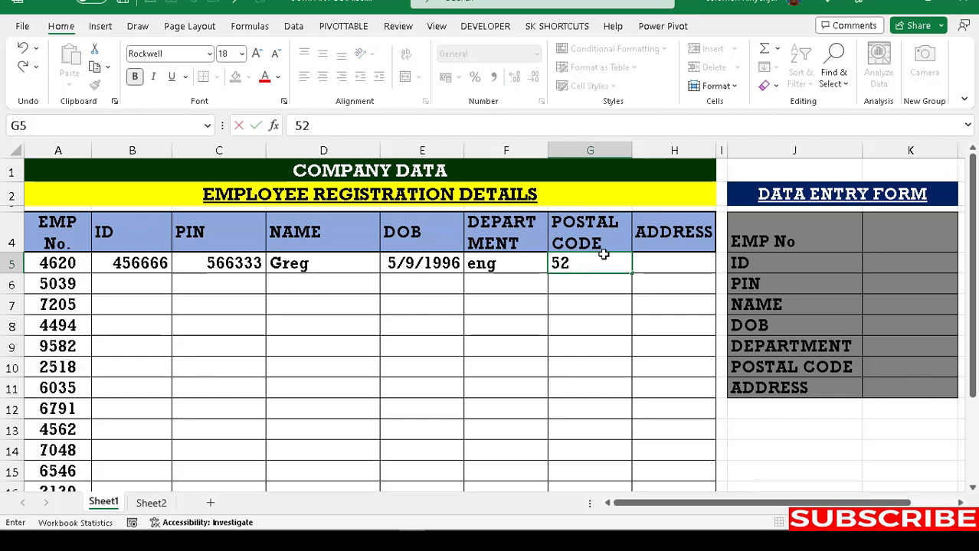
{"action": "type", "text": "0"}
{"action": "left_click", "coordinate": [661, 268]}
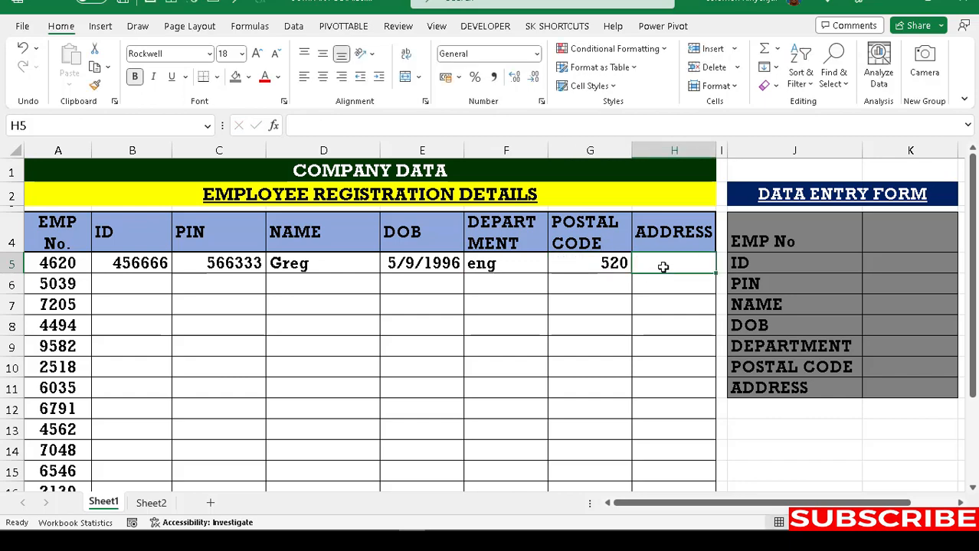
{"action": "type", "text": "855"}
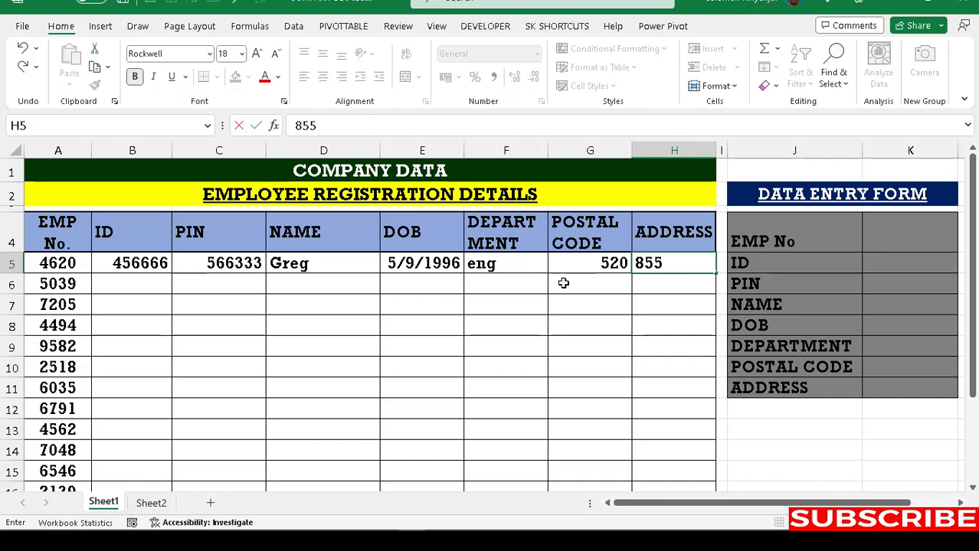
{"action": "left_click", "coordinate": [162, 262]}
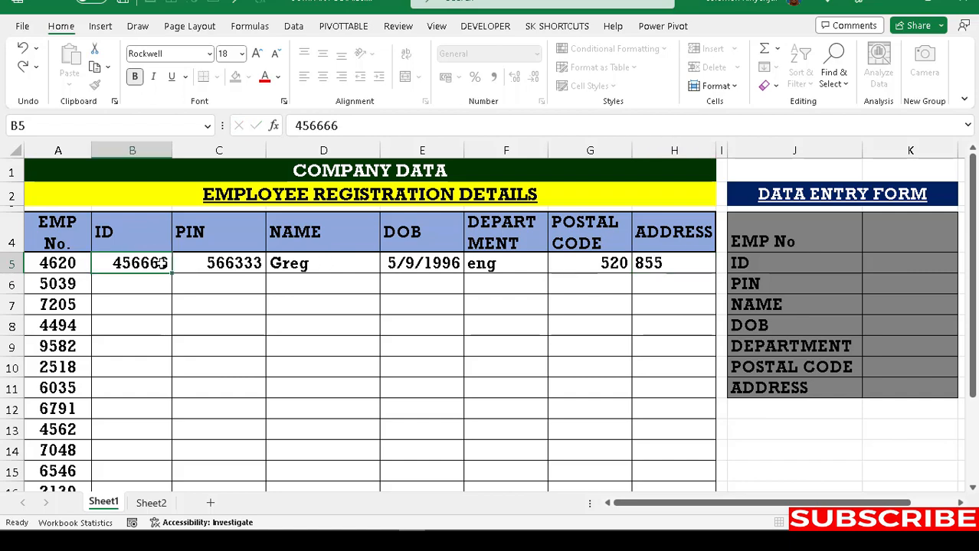
Step: Delete the sample ID-through-address entries from B5:H5
{"action": "left_click_drag", "start_coordinate": [162, 262], "coordinate": [657, 268]}
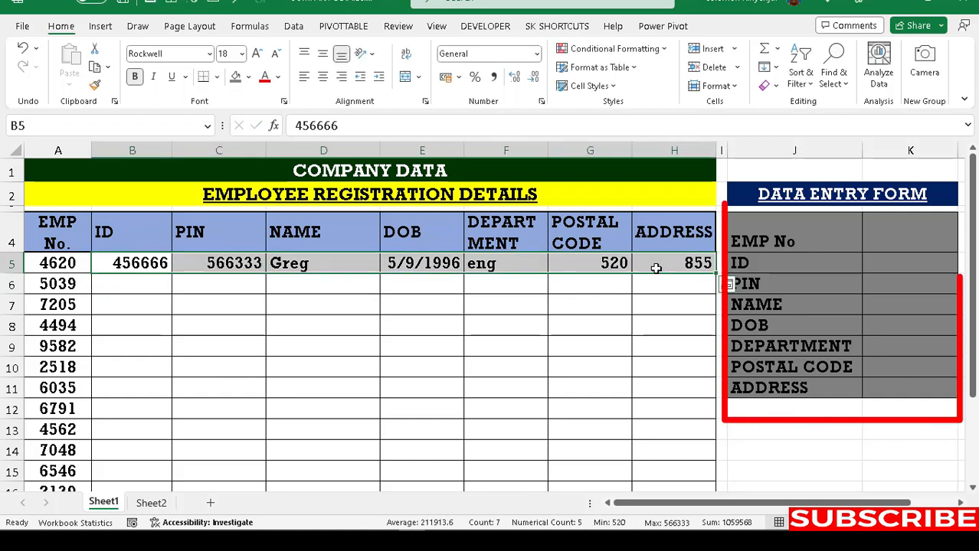
{"action": "key", "text": "Delete"}
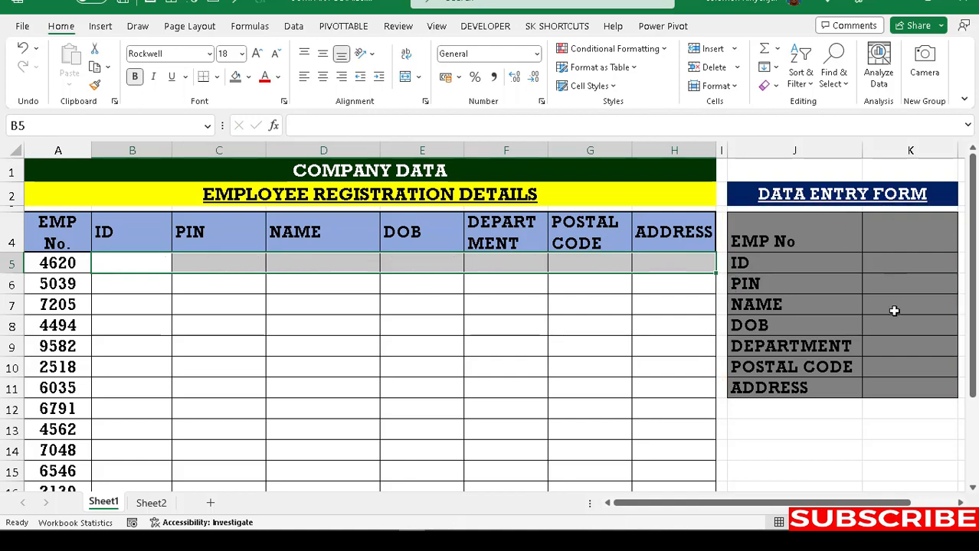
{"action": "left_click", "coordinate": [145, 262]}
{"action": "left_click", "coordinate": [229, 264]}
{"action": "left_click", "coordinate": [311, 266]}
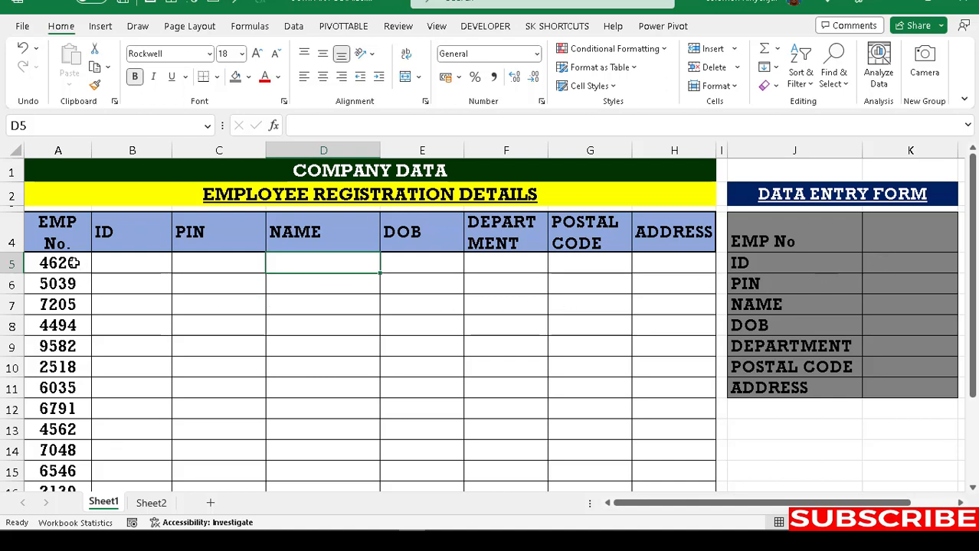
{"action": "left_click_drag", "start_coordinate": [73, 262], "coordinate": [63, 420]}
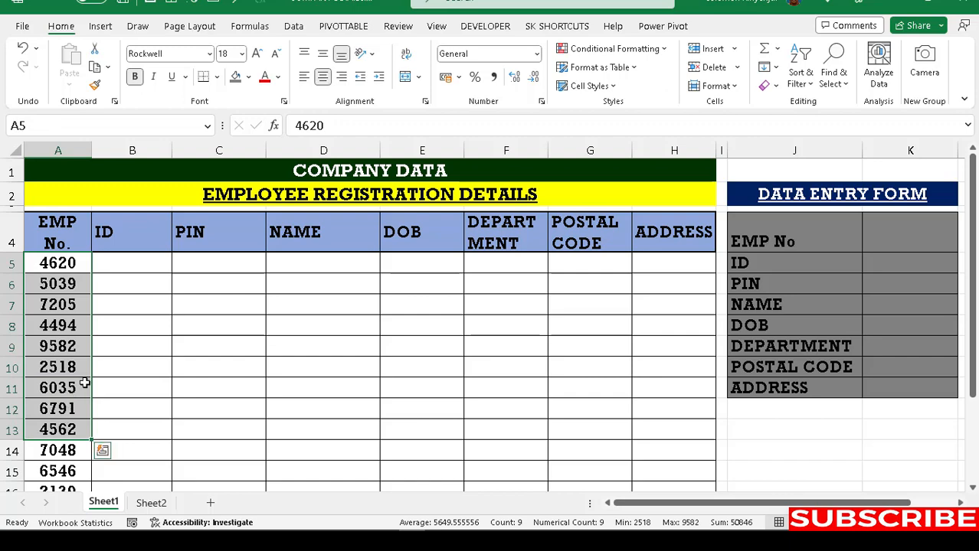
Step: Select the EMP No. column from A5 down to about row 100
{"action": "left_click", "coordinate": [147, 323]}
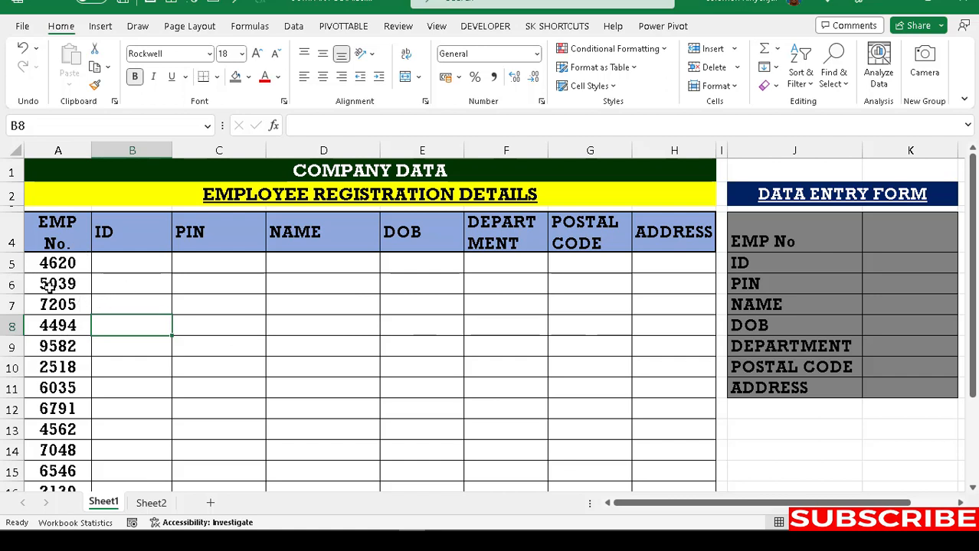
{"action": "left_click", "coordinate": [69, 264]}
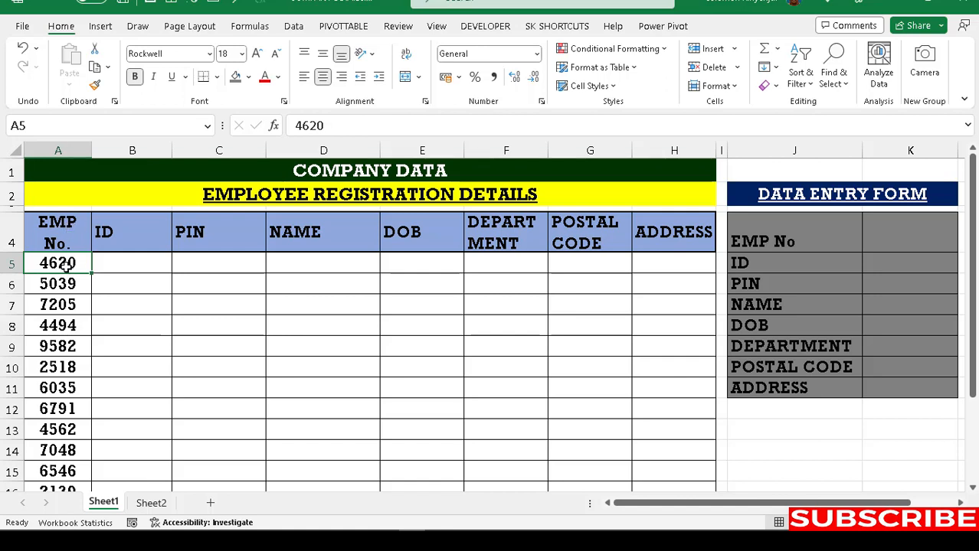
{"action": "key", "text": "shift+Down"}
{"action": "key", "text": "shift+Down"}
{"action": "key", "text": "shift+Down"}
{"action": "key", "text": "shift+Down"}
{"action": "key", "text": "shift+Down"}
{"action": "key", "text": "shift+Down"}
{"action": "key", "text": "shift+Down"}
{"action": "key", "text": "shift+Down"}
{"action": "key", "text": "shift+Down"}
{"action": "key", "text": "shift+Down"}
{"action": "key", "text": "shift+Down"}
{"action": "key", "text": "shift+Down"}
{"action": "key", "text": "shift+Down"}
{"action": "key", "text": "shift+Down"}
{"action": "key", "text": "shift+Down"}
{"action": "key", "text": "shift+Down"}
{"action": "key", "text": "shift+Down"}
{"action": "key", "text": "shift+Down"}
{"action": "key", "text": "shift+Down"}
{"action": "key", "text": "shift+Down"}
{"action": "key", "text": "shift+Down"}
{"action": "key", "text": "shift+Down"}
{"action": "key", "text": "shift+Down"}
{"action": "key", "text": "shift+Down"}
{"action": "key", "text": "shift+Down"}
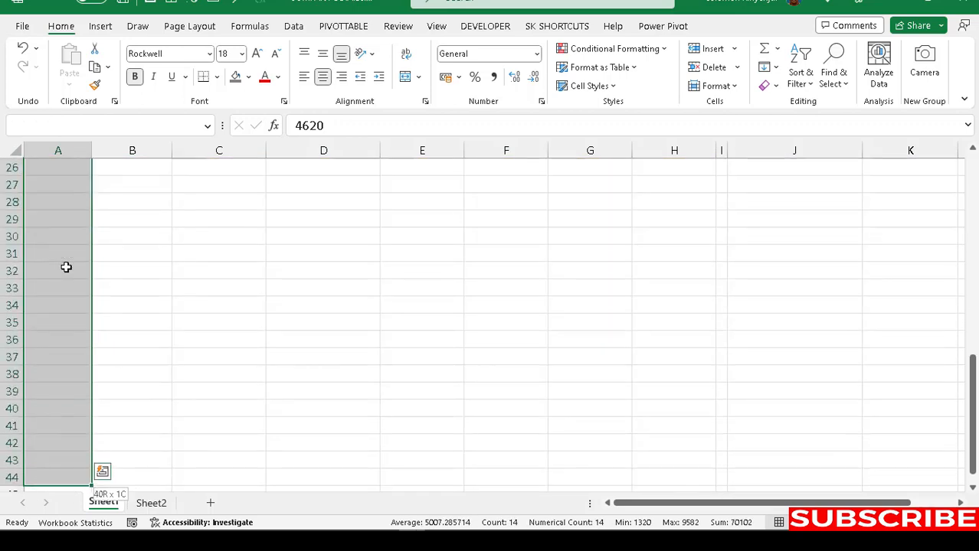
{"action": "key", "text": "shift+Down"}
{"action": "key", "text": "shift+Down"}
{"action": "key", "text": "shift+Down"}
{"action": "key", "text": "shift+Down"}
{"action": "key", "text": "shift+Down"}
{"action": "key", "text": "shift+Down"}
{"action": "key", "text": "shift+Down"}
{"action": "key", "text": "shift+Down"}
{"action": "key", "text": "shift+Down"}
{"action": "key", "text": "shift+Down"}
{"action": "key", "text": "shift+Down"}
{"action": "key", "text": "shift+Down"}
{"action": "key", "text": "shift+Down"}
{"action": "key", "text": "shift+Down"}
{"action": "key", "text": "shift+Down"}
{"action": "key", "text": "shift+Down"}
{"action": "key", "text": "shift+Down"}
{"action": "key", "text": "shift+Down"}
{"action": "key", "text": "shift+Down"}
{"action": "key", "text": "shift+Down"}
{"action": "key", "text": "shift+Down"}
{"action": "key", "text": "shift+Down"}
{"action": "key", "text": "shift+Down"}
{"action": "key", "text": "shift+Down"}
{"action": "key", "text": "shift+Down"}
{"action": "key", "text": "shift+Down"}
{"action": "key", "text": "shift+Down"}
{"action": "key", "text": "shift+Down"}
{"action": "key", "text": "shift+Down"}
{"action": "key", "text": "shift+Down"}
{"action": "key", "text": "shift+Down"}
{"action": "key", "text": "shift+Down"}
{"action": "key", "text": "shift+Down"}
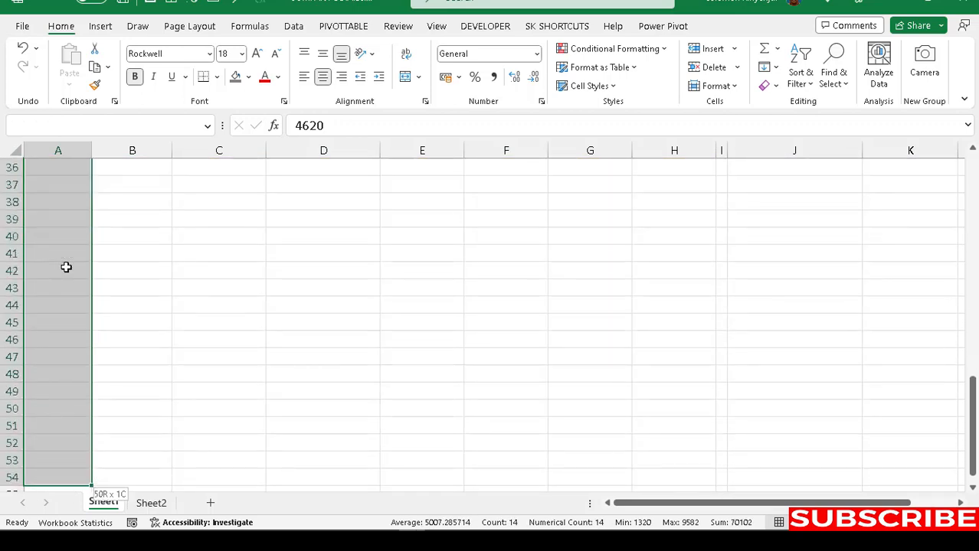
{"action": "key", "text": "shift+Down"}
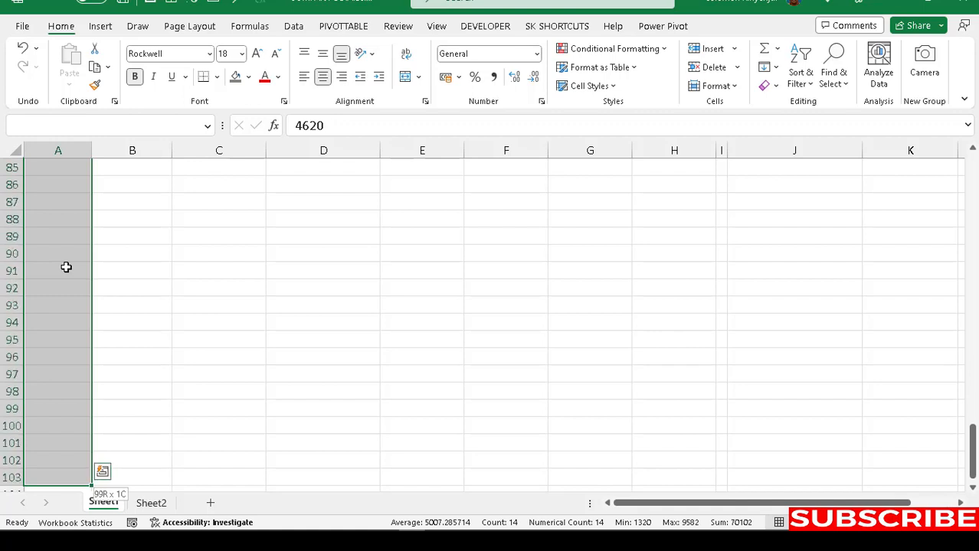
{"action": "key", "text": "shift+Up"}
{"action": "key", "text": "shift+Up"}
{"action": "key", "text": "shift+Up"}
{"action": "key", "text": "shift+Up"}
{"action": "key", "text": "shift+Down"}
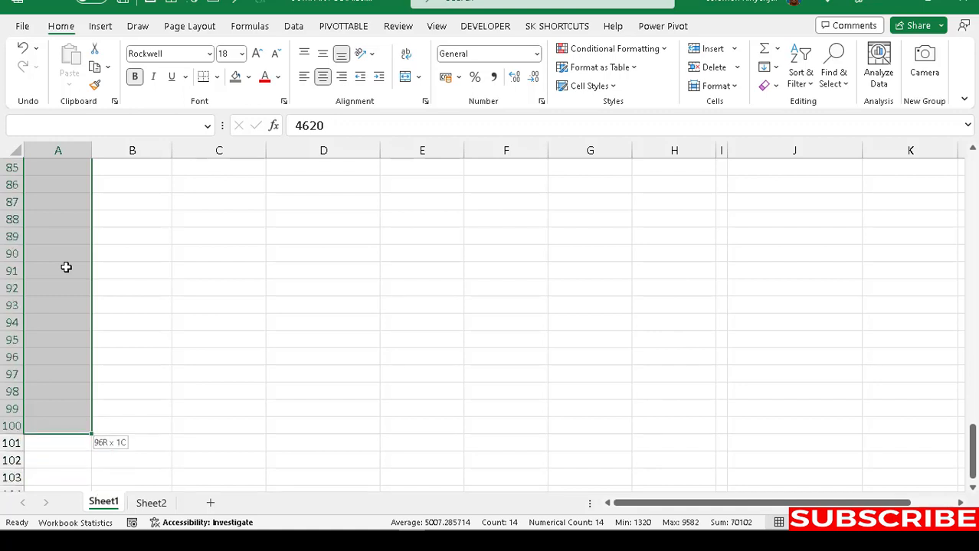
Step: Name the selected range Emp in the Name Box
{"action": "left_click", "coordinate": [52, 128]}
{"action": "type", "text": "e"}
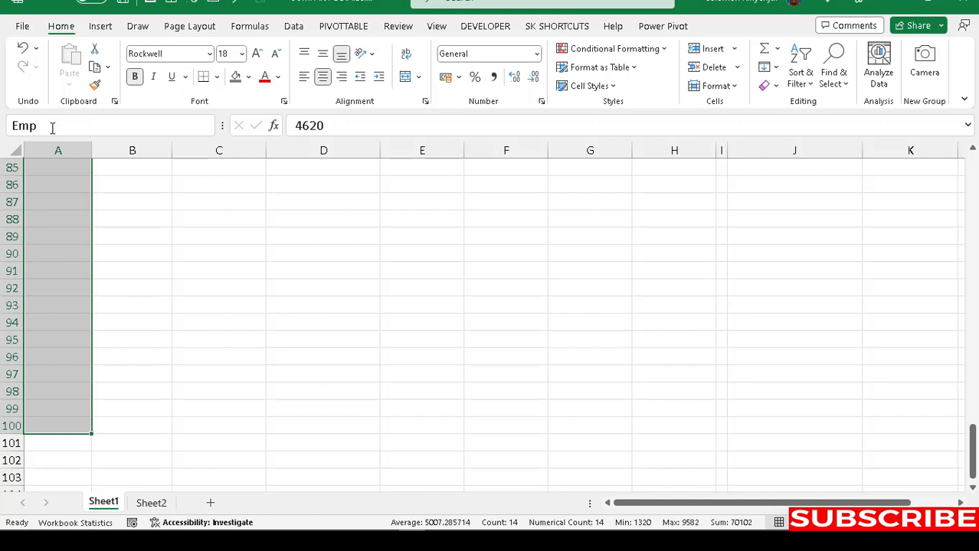
{"action": "type", "text": "mp"}
{"action": "key", "text": "Return"}
{"action": "left_click", "coordinate": [130, 294]}
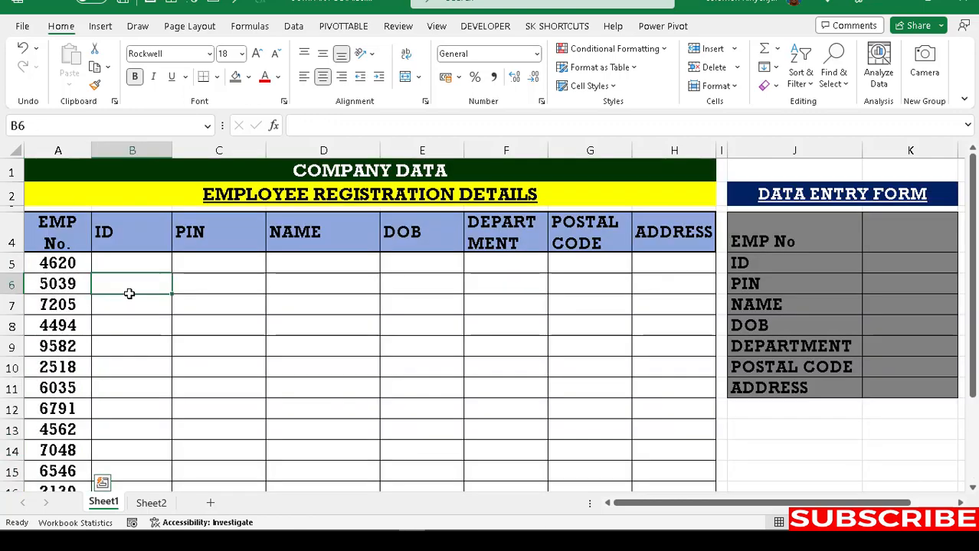
Step: Delete the old EMP_No. name in Name Manager, then select form cell K4
{"action": "left_click", "coordinate": [412, 360]}
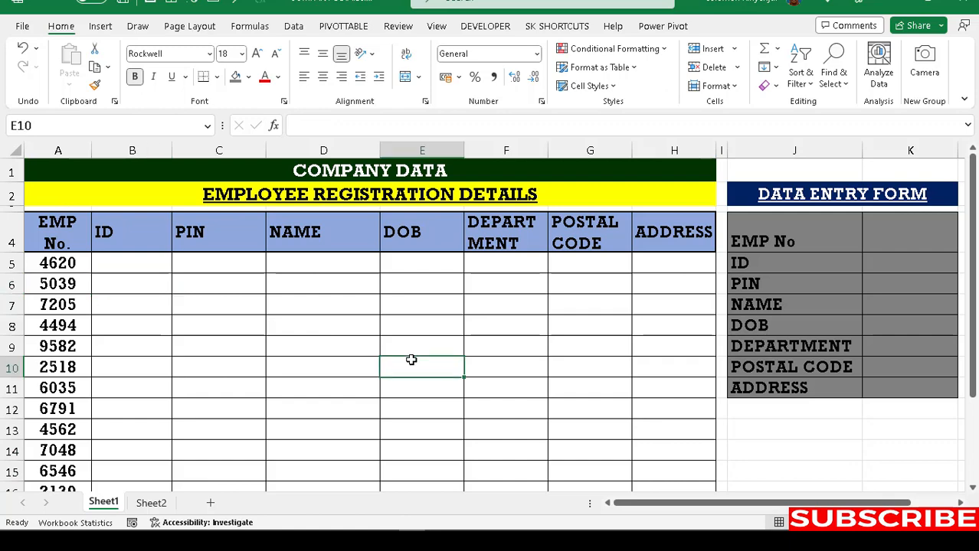
{"action": "key", "text": "ctrl+F3"}
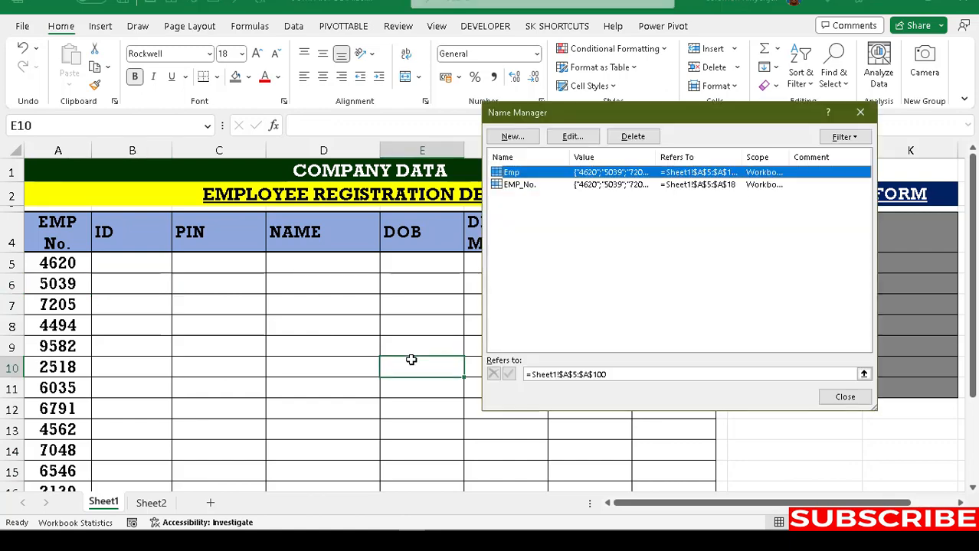
{"action": "left_click", "coordinate": [520, 185]}
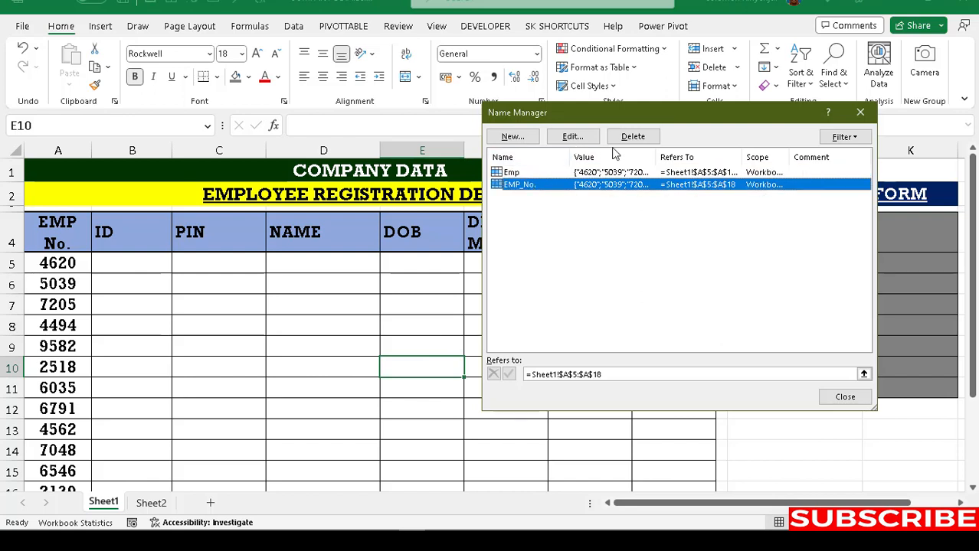
{"action": "left_click", "coordinate": [632, 136]}
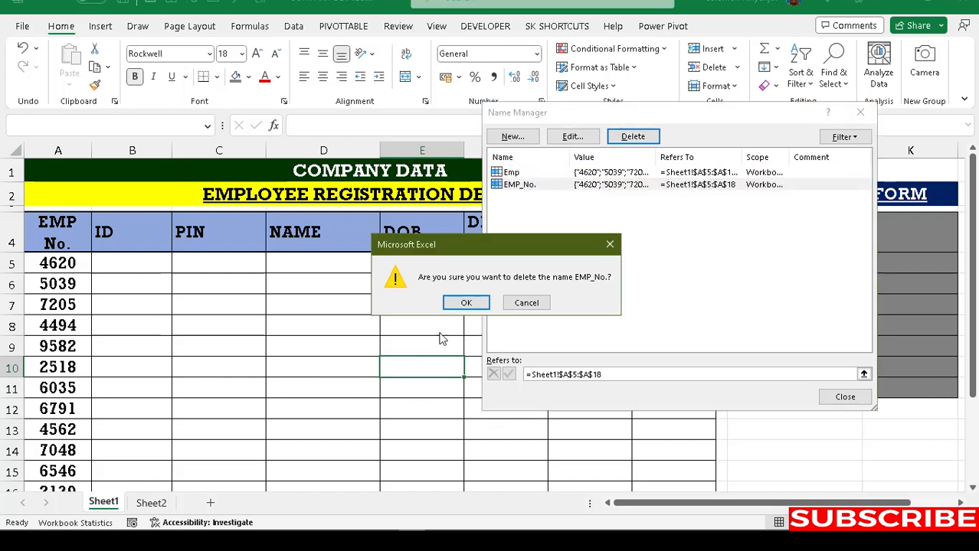
{"action": "left_click", "coordinate": [466, 304]}
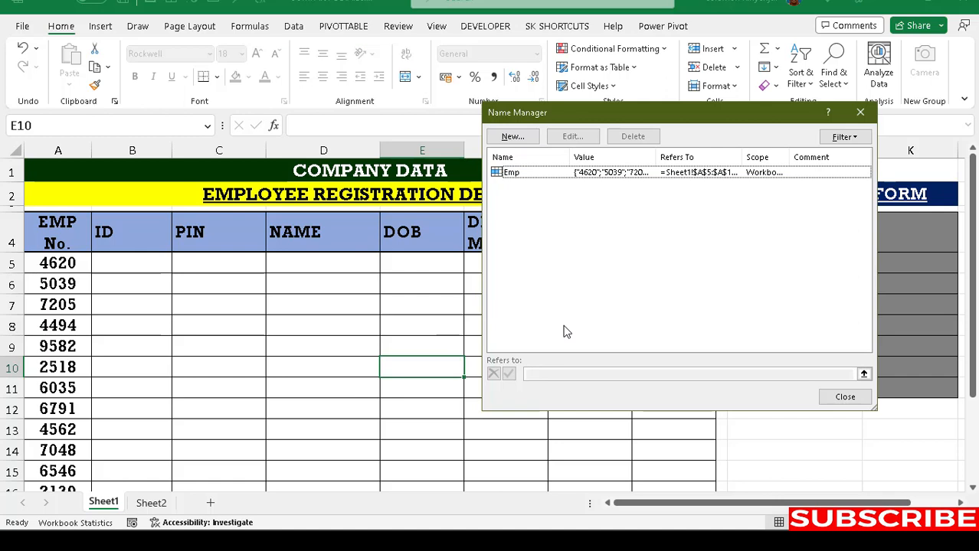
{"action": "left_click", "coordinate": [861, 113]}
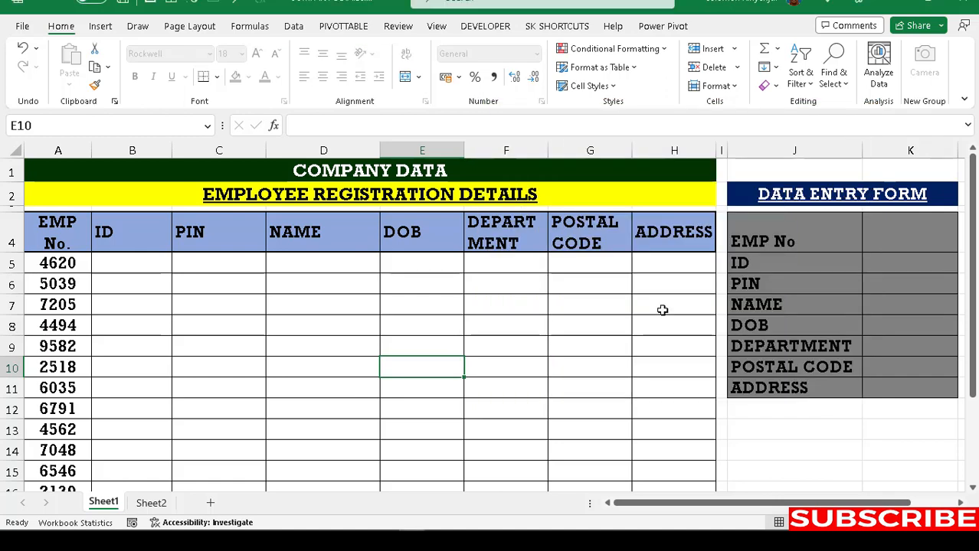
{"action": "left_click", "coordinate": [959, 503]}
{"action": "left_click_drag", "start_coordinate": [907, 504], "coordinate": [892, 504]}
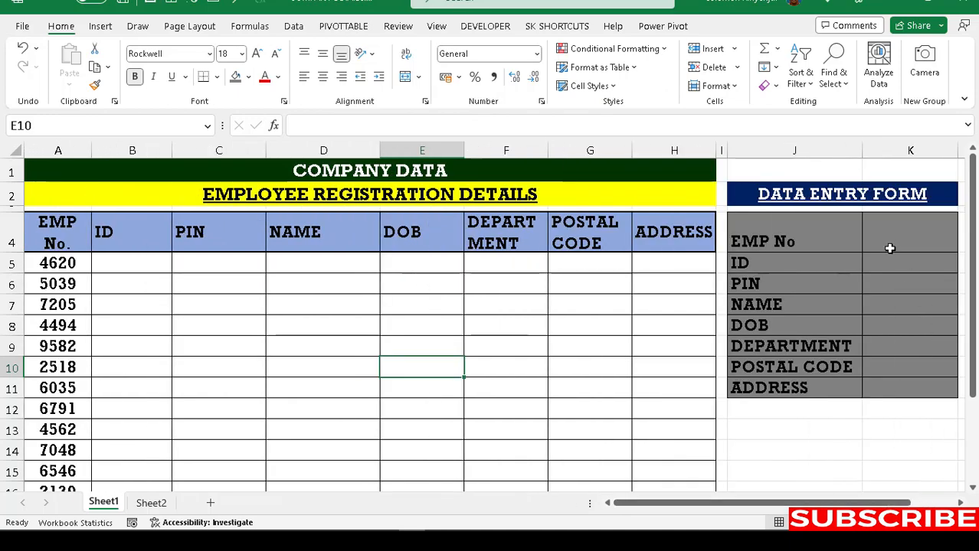
{"action": "left_click", "coordinate": [891, 245]}
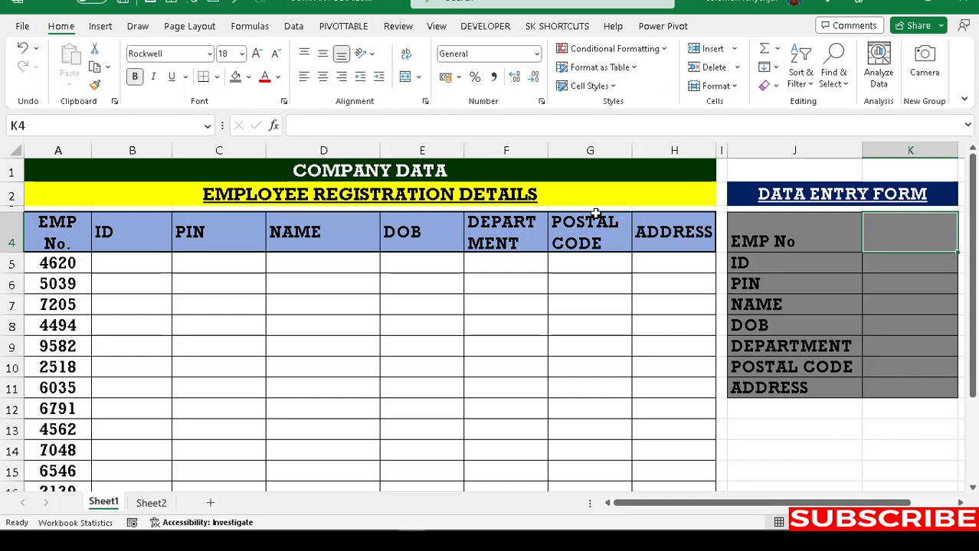
Step: Add List data validation to K4 with source =Emp
{"action": "left_click", "coordinate": [294, 26]}
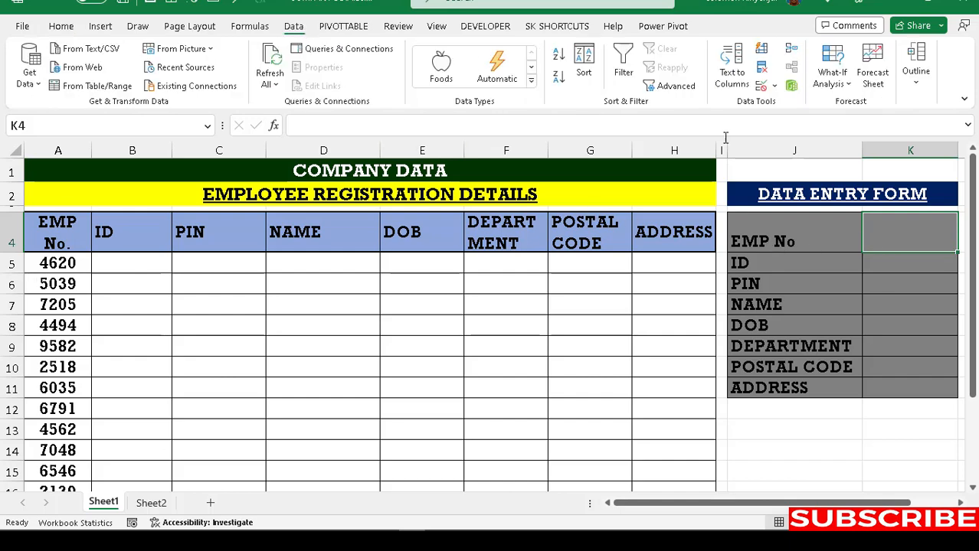
{"action": "left_click", "coordinate": [775, 86]}
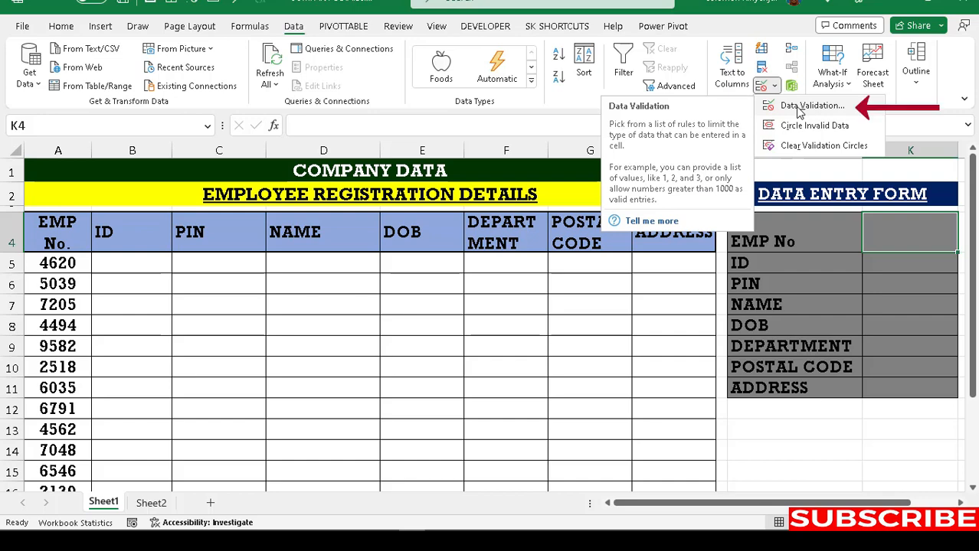
{"action": "left_click", "coordinate": [810, 107]}
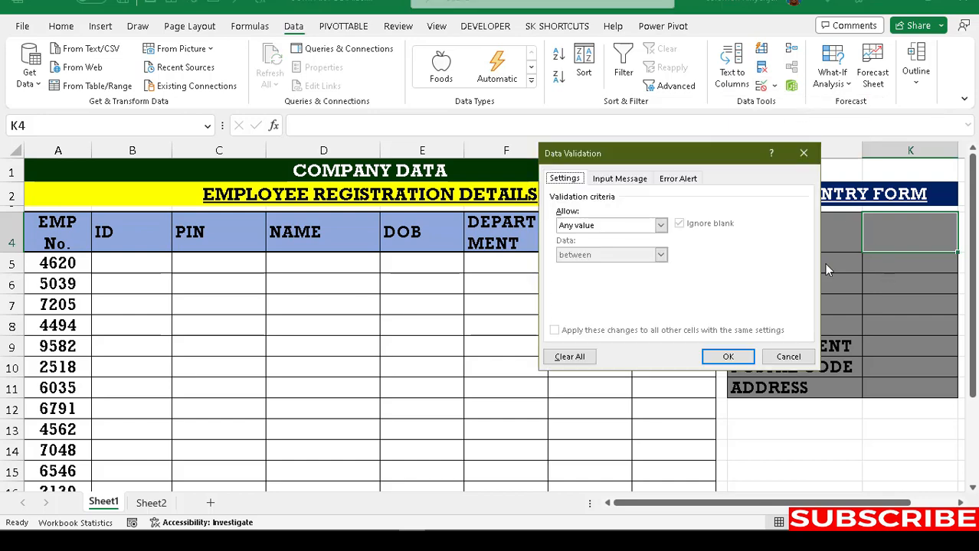
{"action": "left_click", "coordinate": [660, 225]}
{"action": "left_click", "coordinate": [585, 266]}
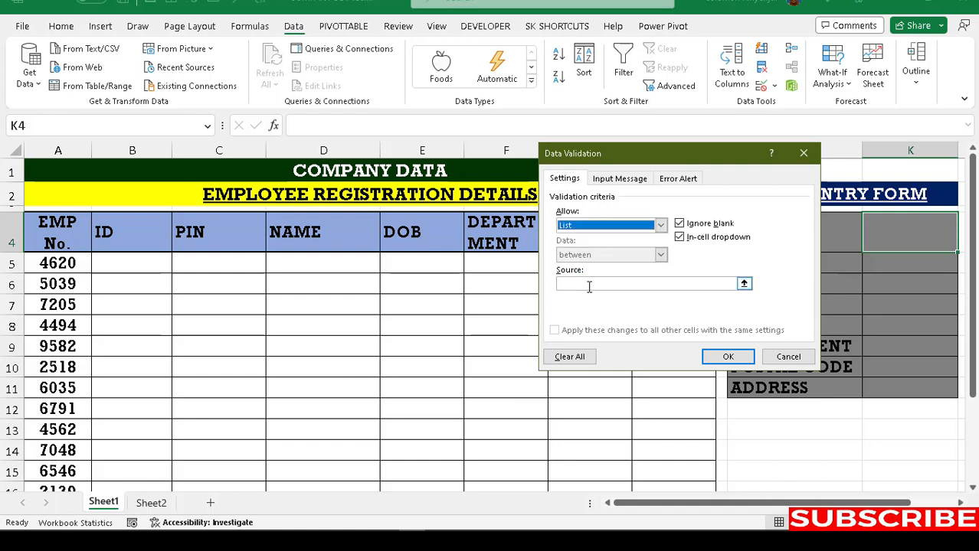
{"action": "left_click", "coordinate": [588, 286]}
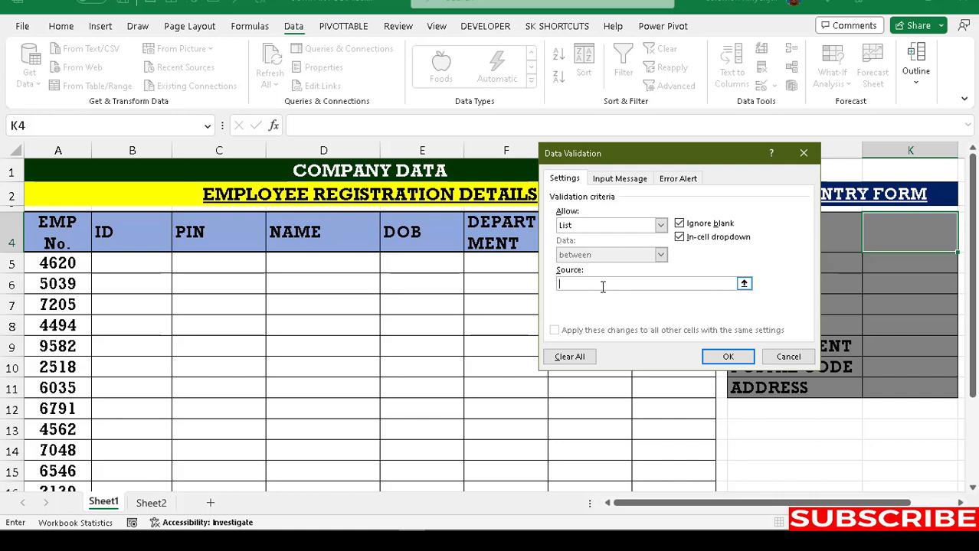
{"action": "key", "text": "F3"}
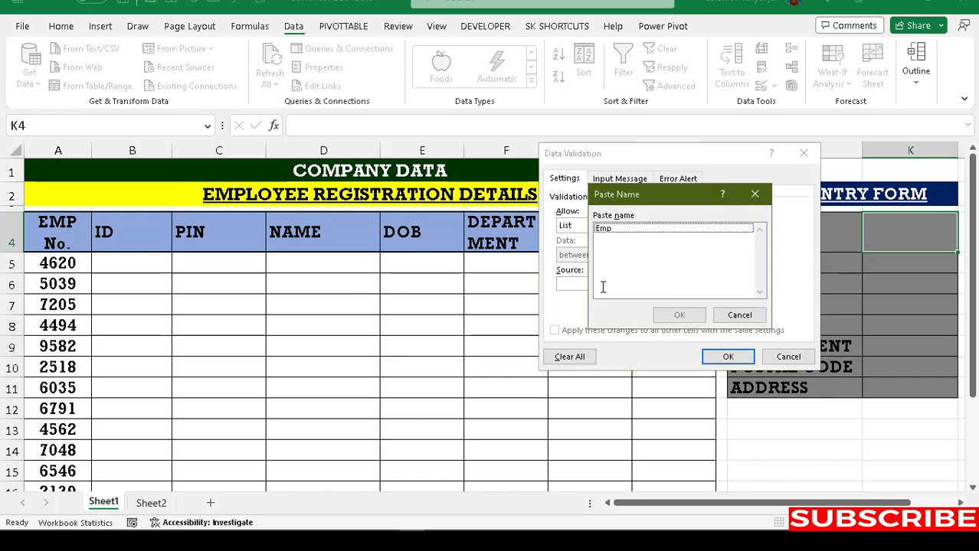
{"action": "left_click", "coordinate": [612, 231]}
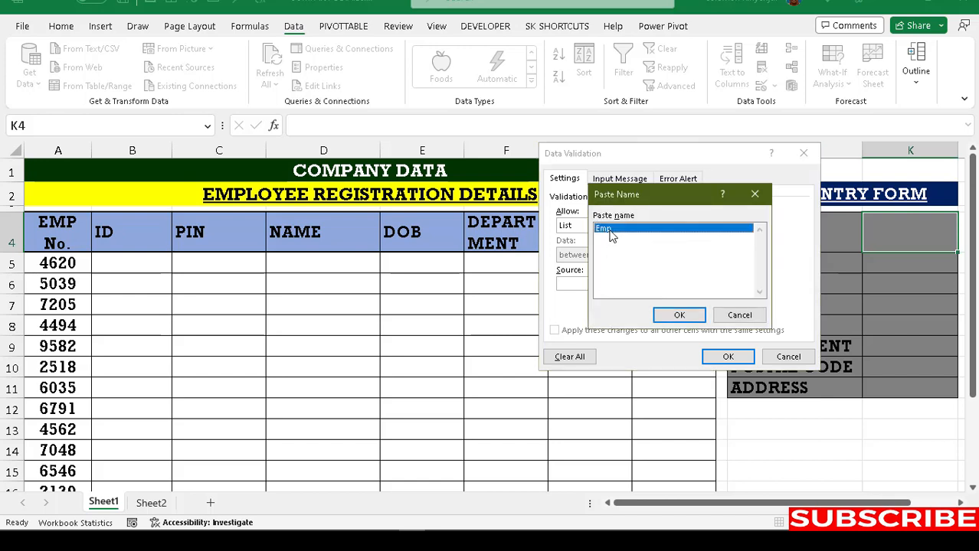
{"action": "left_click", "coordinate": [679, 317]}
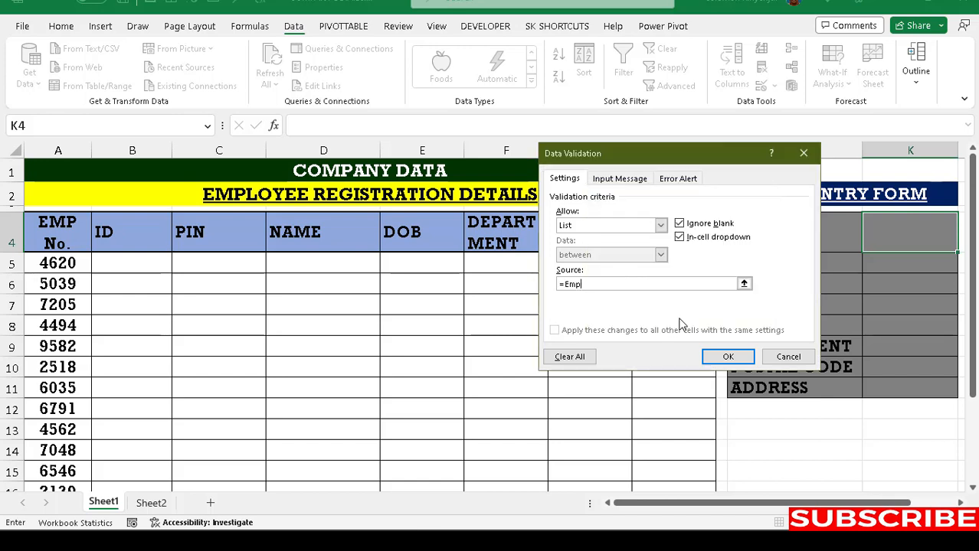
{"action": "left_click", "coordinate": [724, 358]}
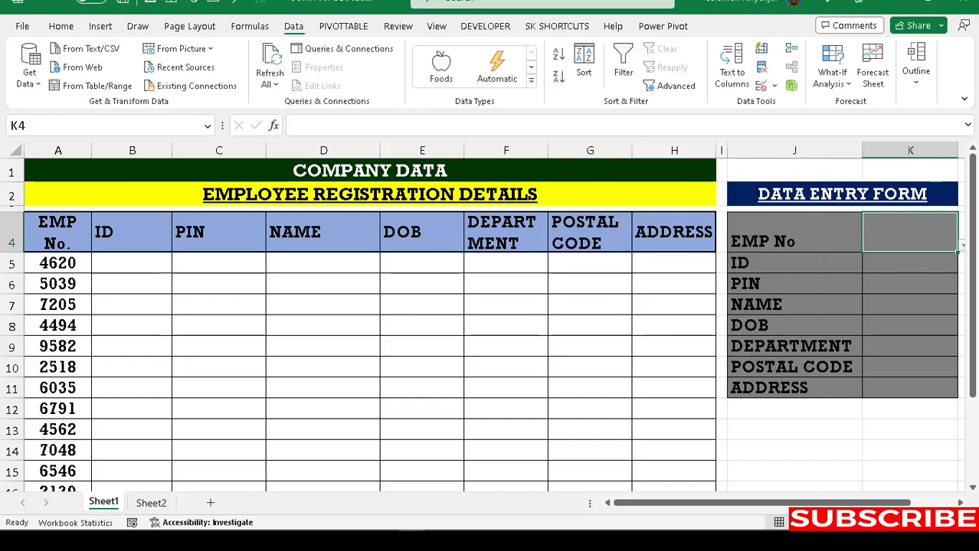
Step: Test K4's new EMP No dropdown list
{"action": "left_click", "coordinate": [960, 503]}
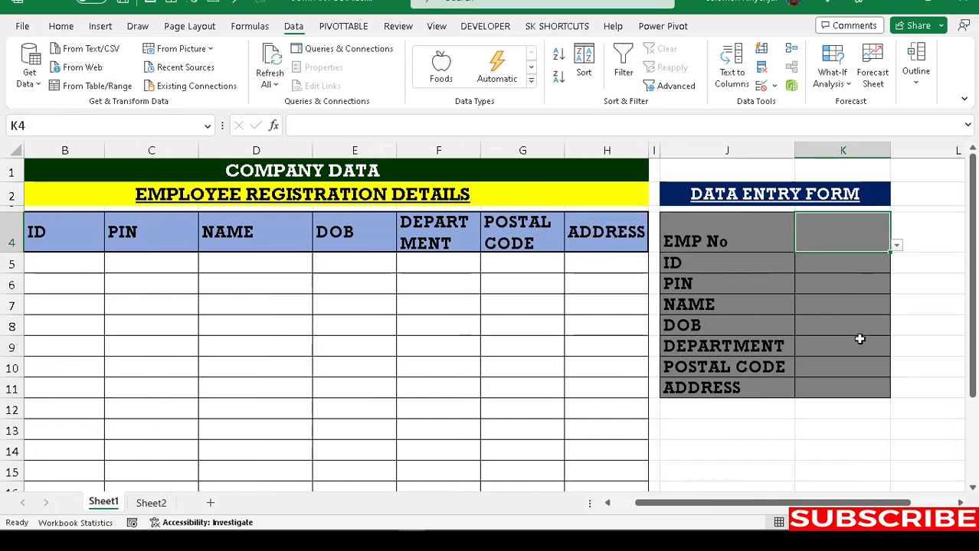
{"action": "left_click", "coordinate": [896, 246]}
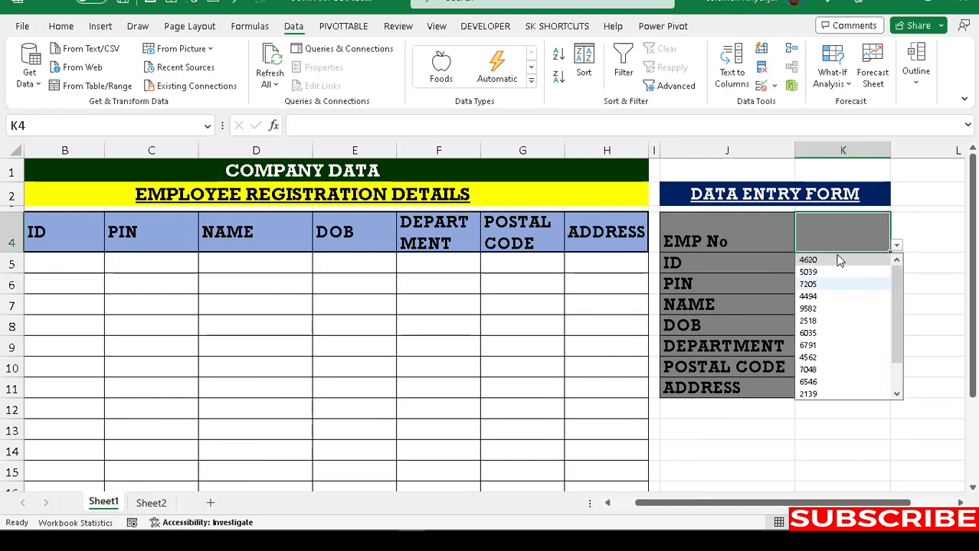
{"action": "left_click_drag", "start_coordinate": [754, 503], "coordinate": [617, 502]}
Step: Choose 9582 from K4's EMP No dropdown and move to the ID cell K5
{"action": "left_click", "coordinate": [383, 363]}
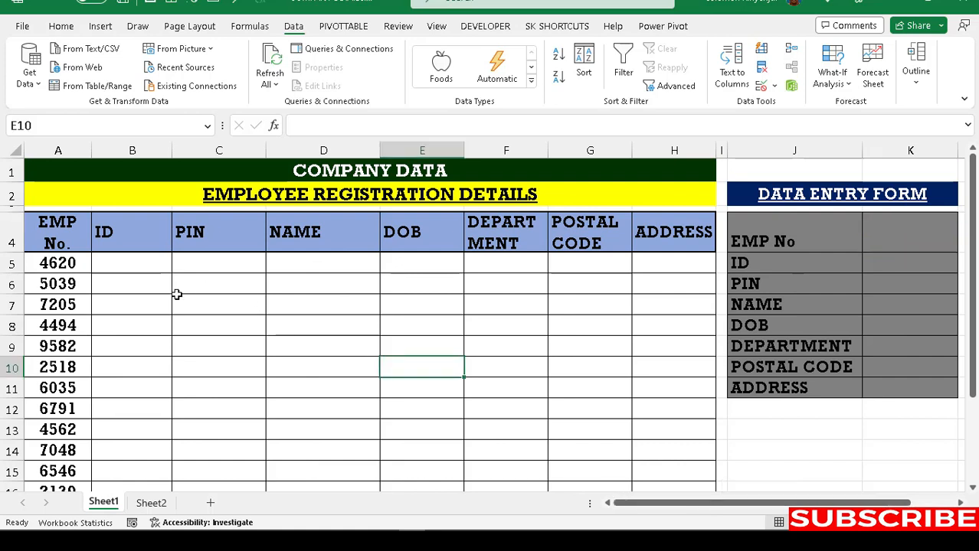
{"action": "left_click", "coordinate": [63, 249]}
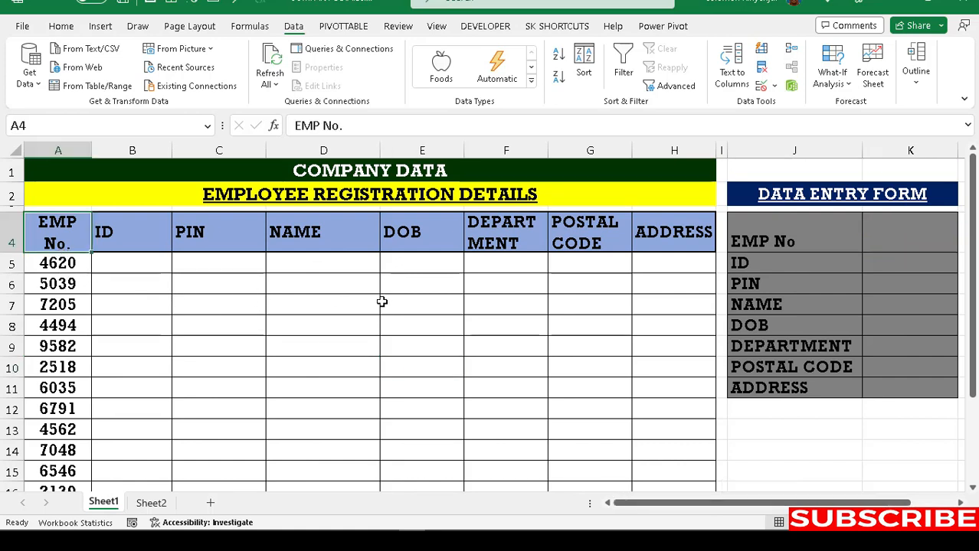
{"action": "left_click", "coordinate": [910, 237]}
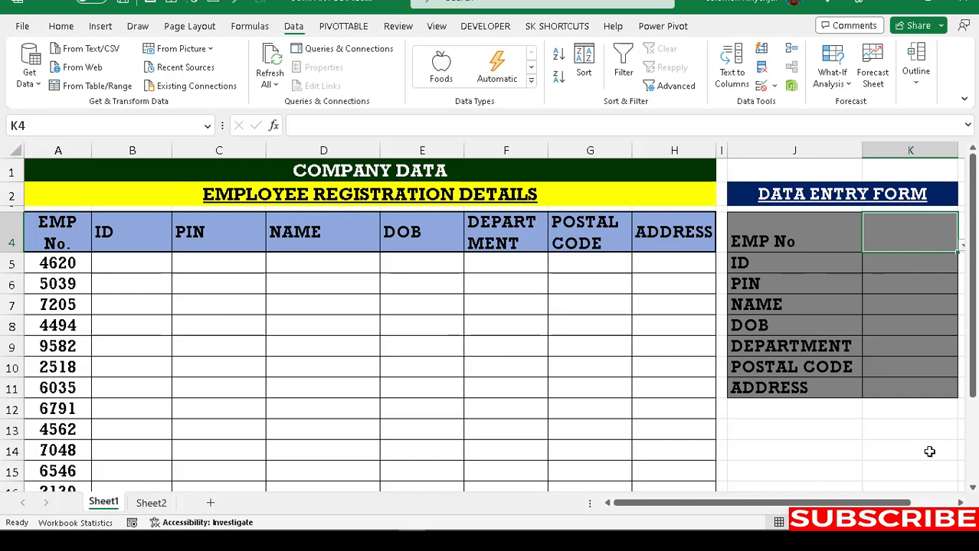
{"action": "left_click", "coordinate": [960, 503]}
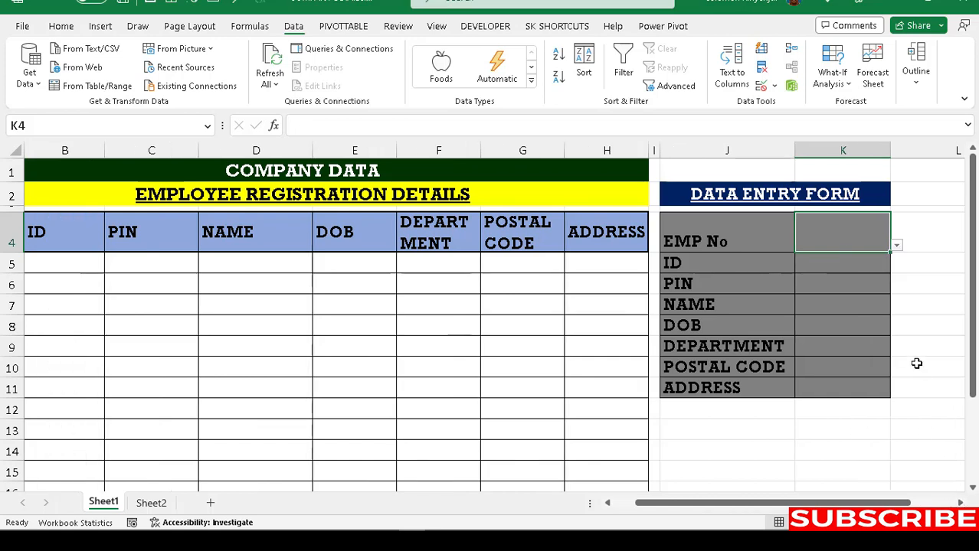
{"action": "left_click", "coordinate": [896, 247]}
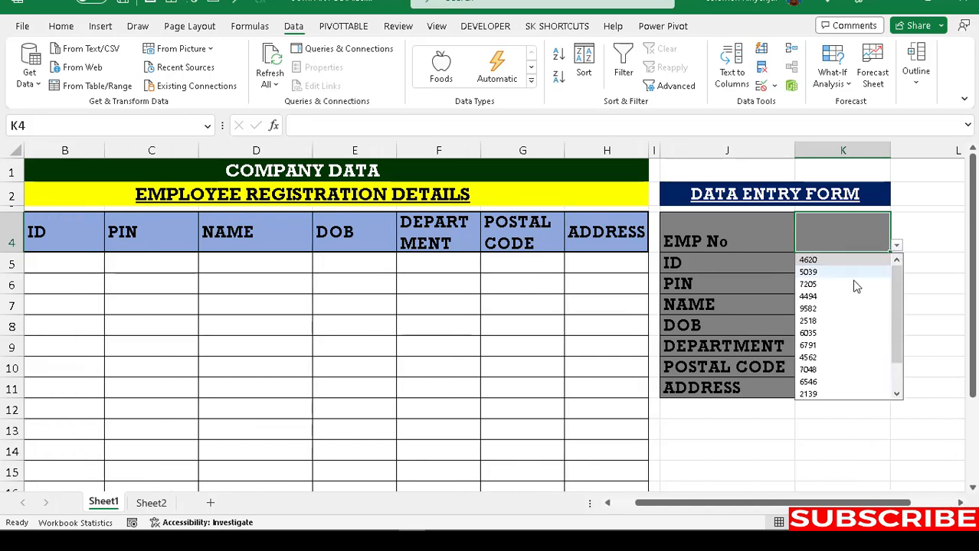
{"action": "left_click", "coordinate": [808, 309]}
{"action": "left_click_drag", "start_coordinate": [812, 503], "coordinate": [737, 516]}
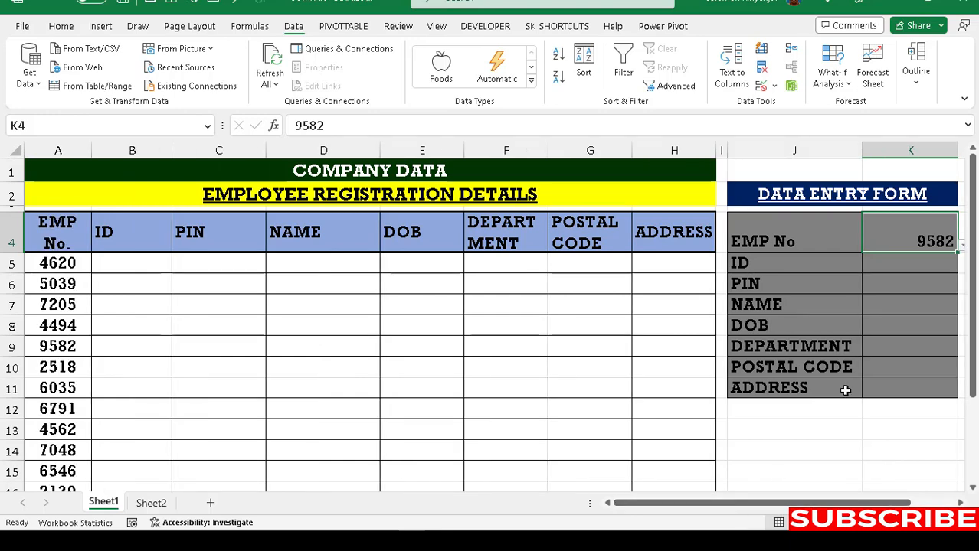
{"action": "left_click", "coordinate": [881, 265]}
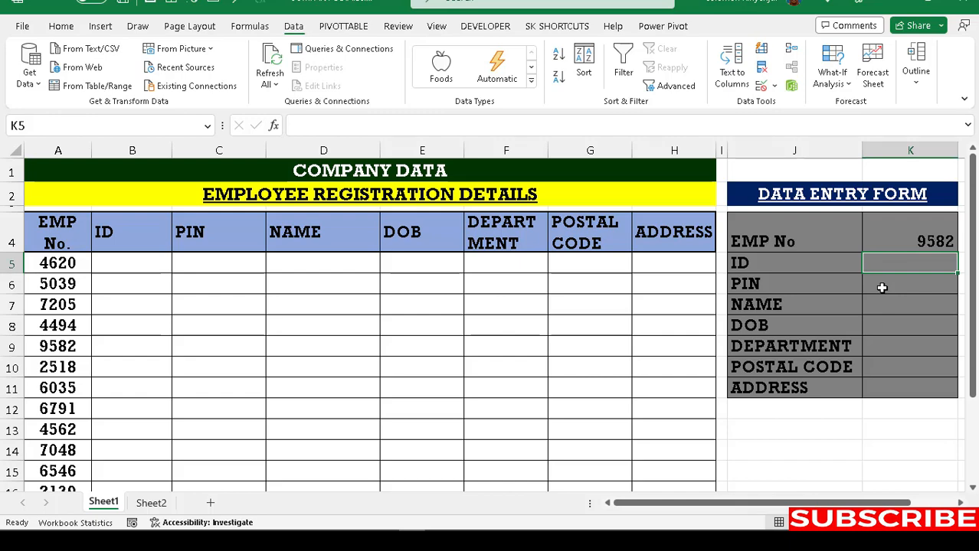
{"action": "type", "text": "1111"}
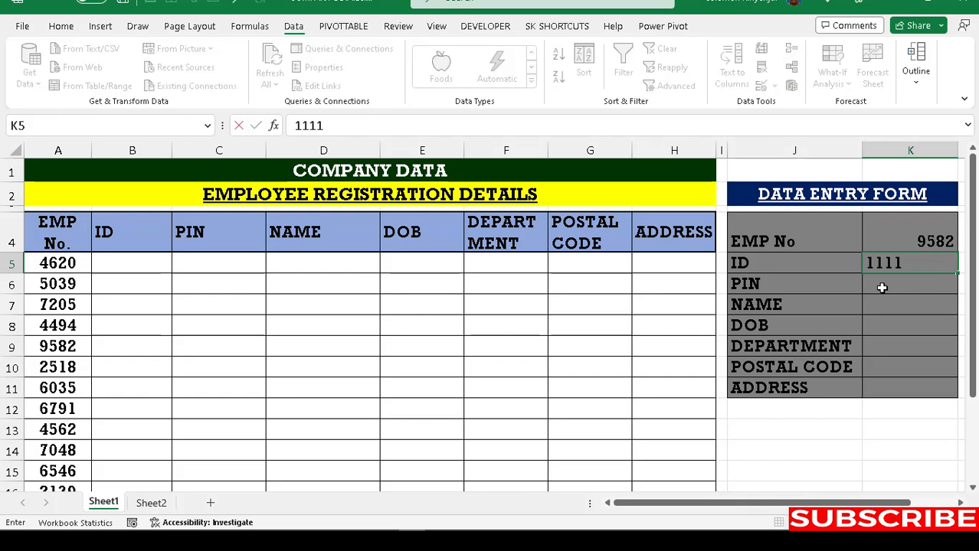
{"action": "key", "text": "Return"}
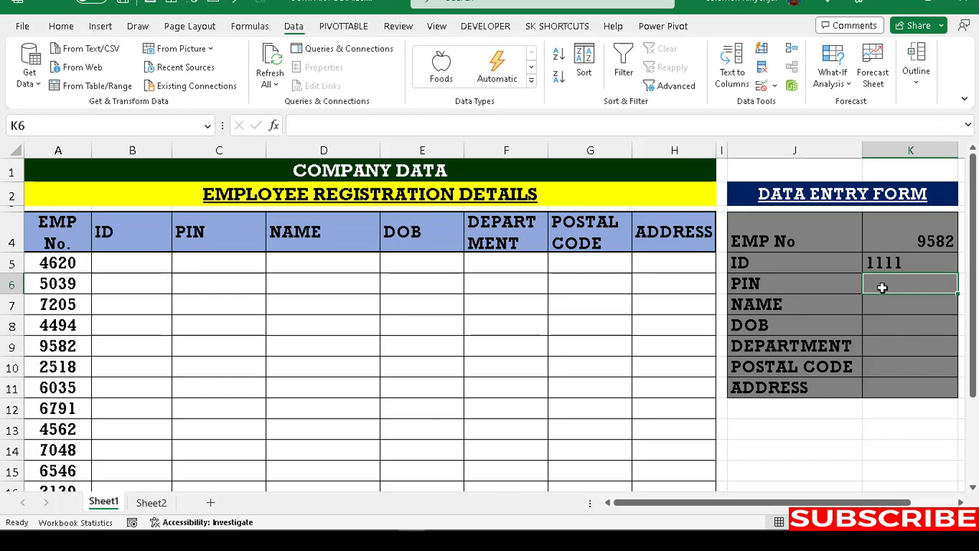
{"action": "key", "text": "Caps_Lock"}
{"action": "type", "text": "W4"}
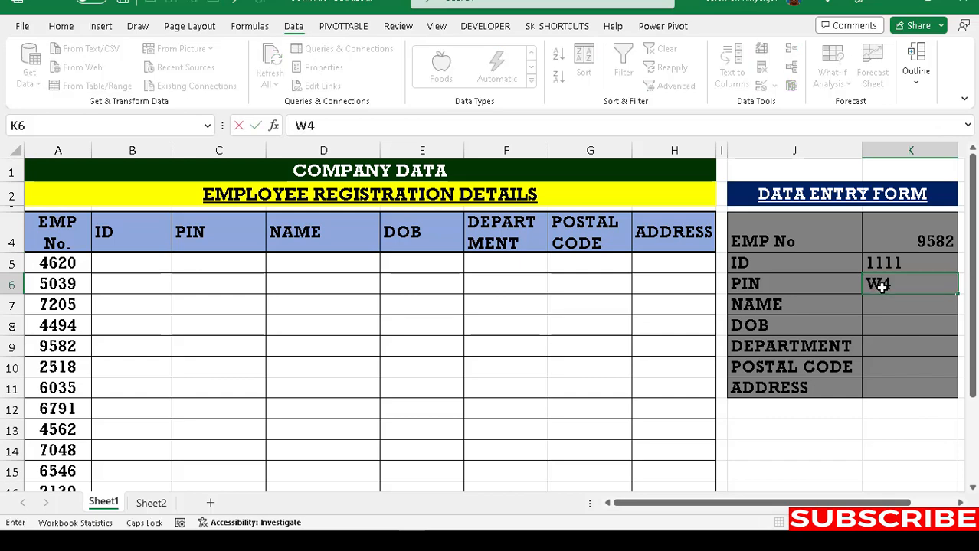
{"action": "type", "text": "5233R"}
{"action": "left_click", "coordinate": [877, 307]}
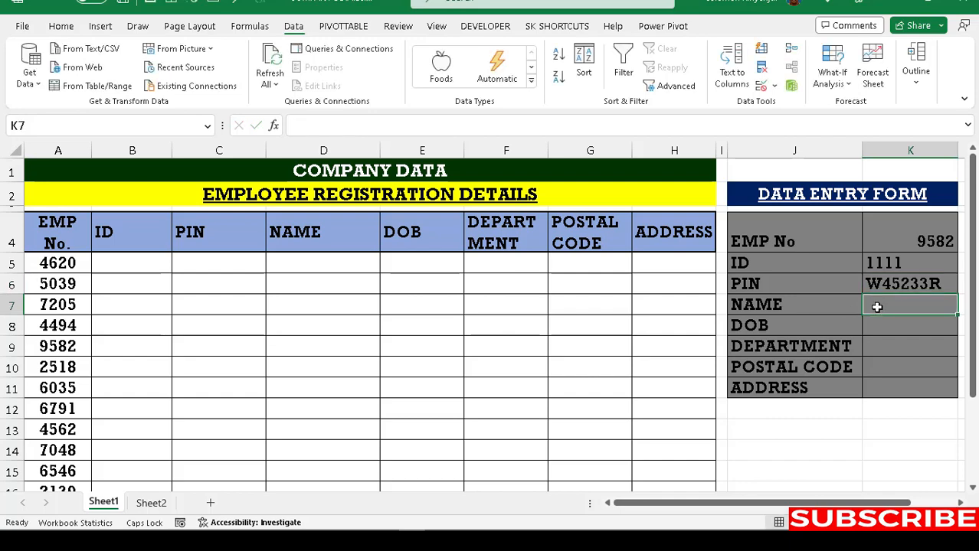
{"action": "key", "text": "Caps_Lock"}
{"action": "type", "text": "Gr"}
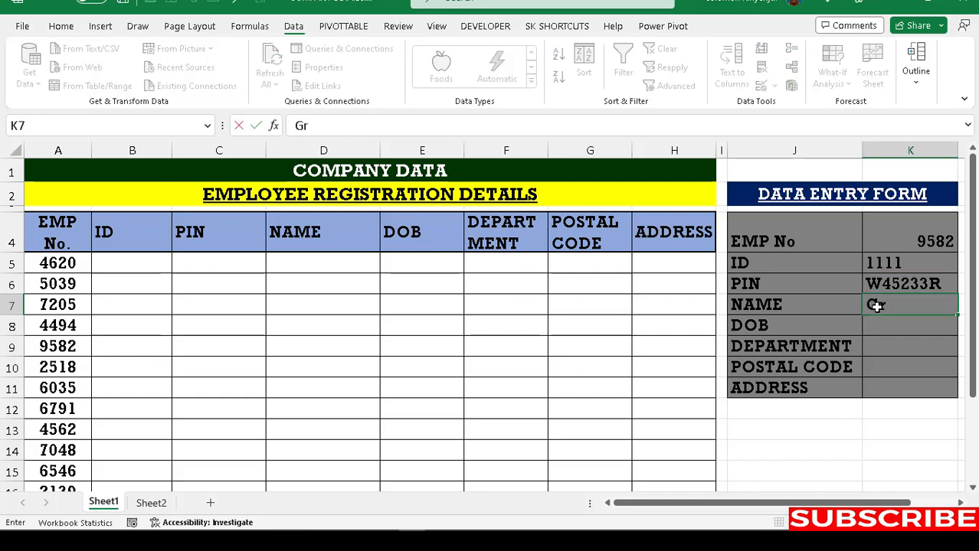
{"action": "type", "text": "eg"}
{"action": "left_click", "coordinate": [880, 326]}
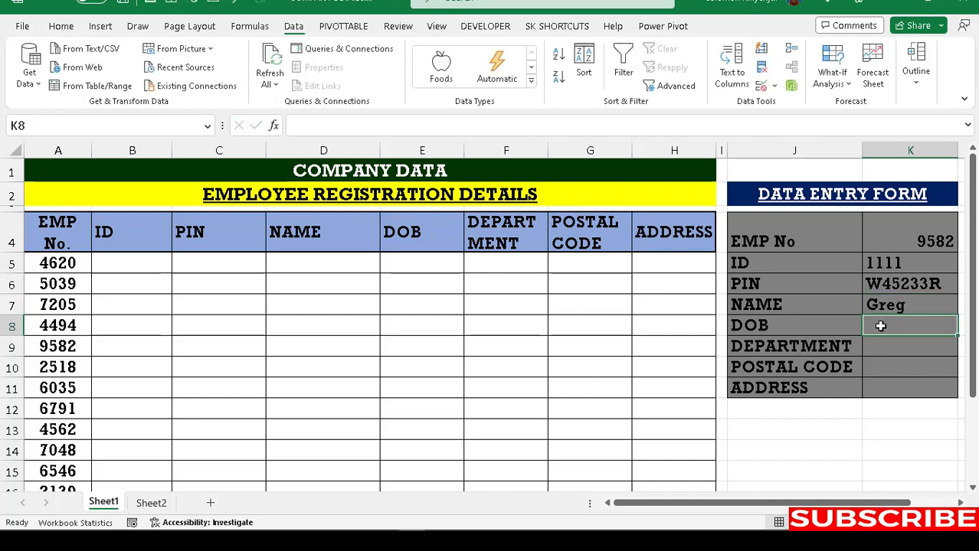
Step: Fill DOB 5/8/1996, department Marketing, postal code 253 and address 45863
{"action": "type", "text": "5"}
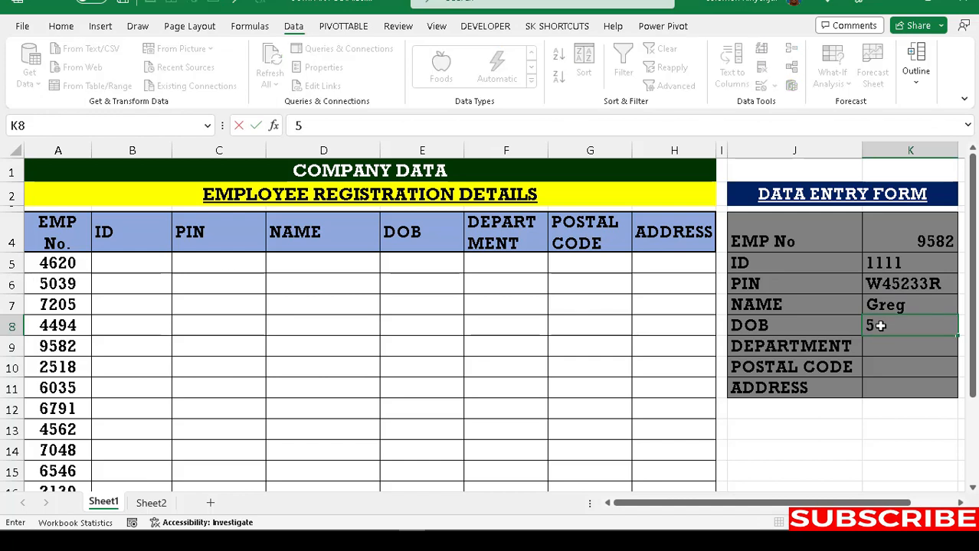
{"action": "type", "text": "/08/1996"}
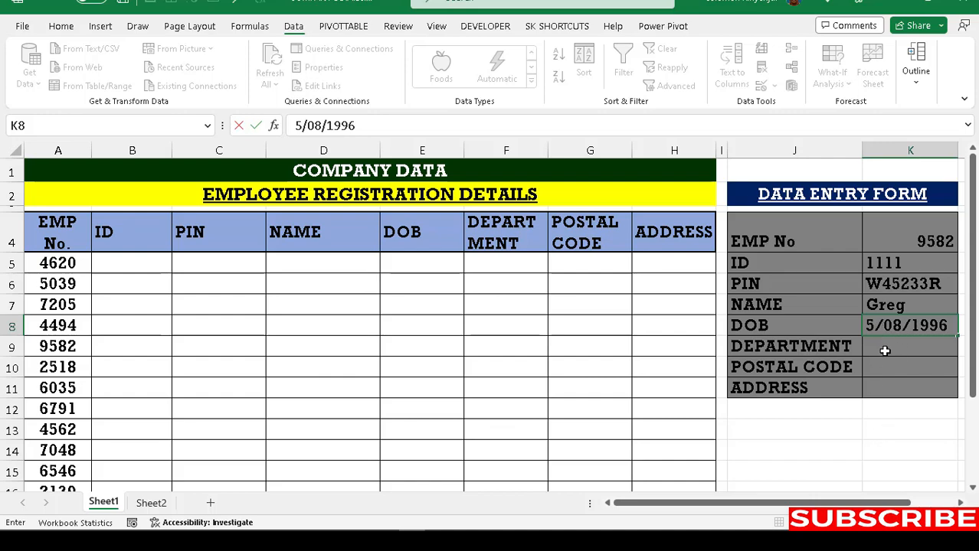
{"action": "key", "text": "Return"}
{"action": "type", "text": "Ma"}
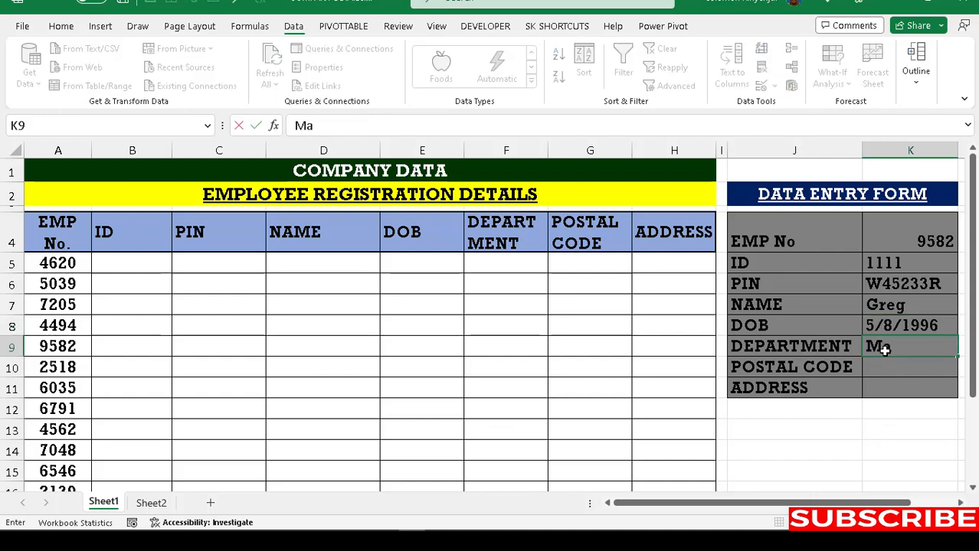
{"action": "type", "text": "rketing"}
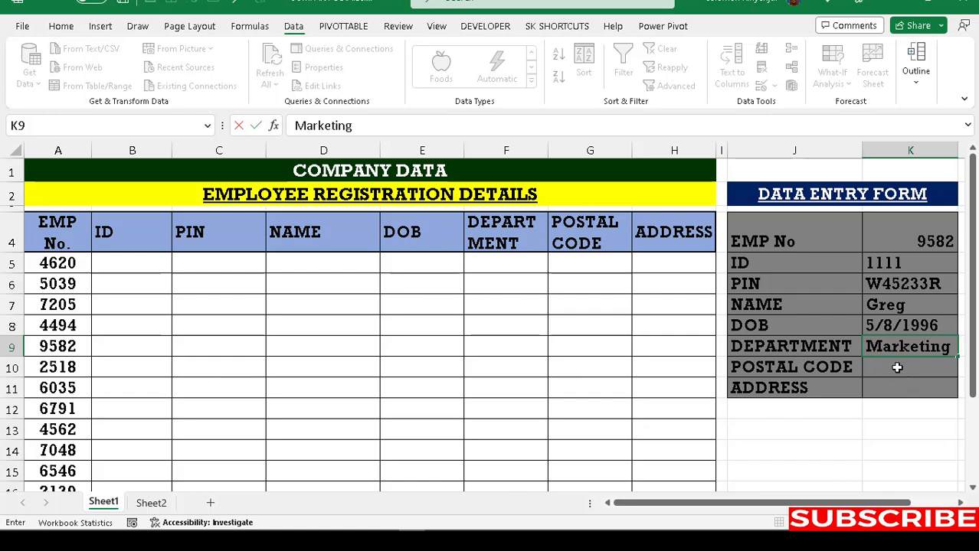
{"action": "left_click", "coordinate": [897, 368]}
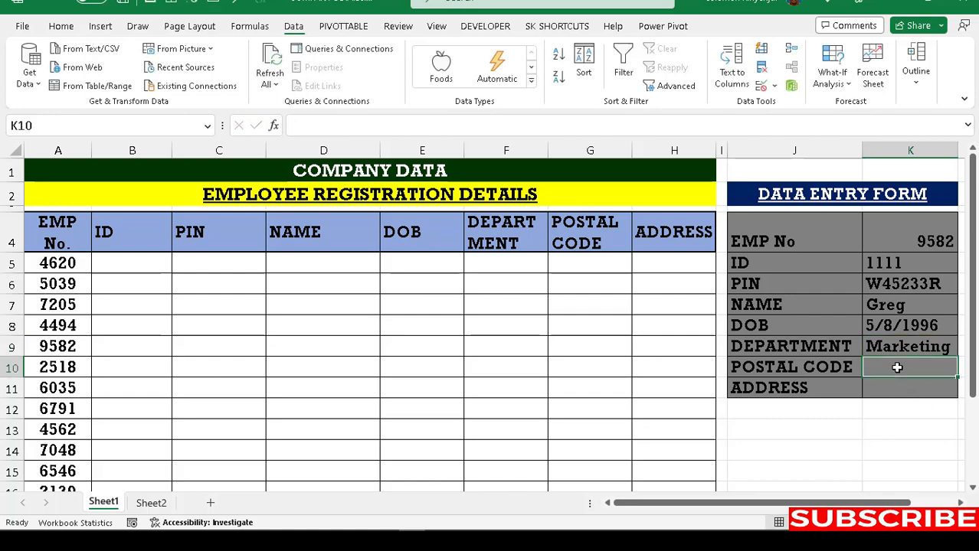
{"action": "type", "text": "253"}
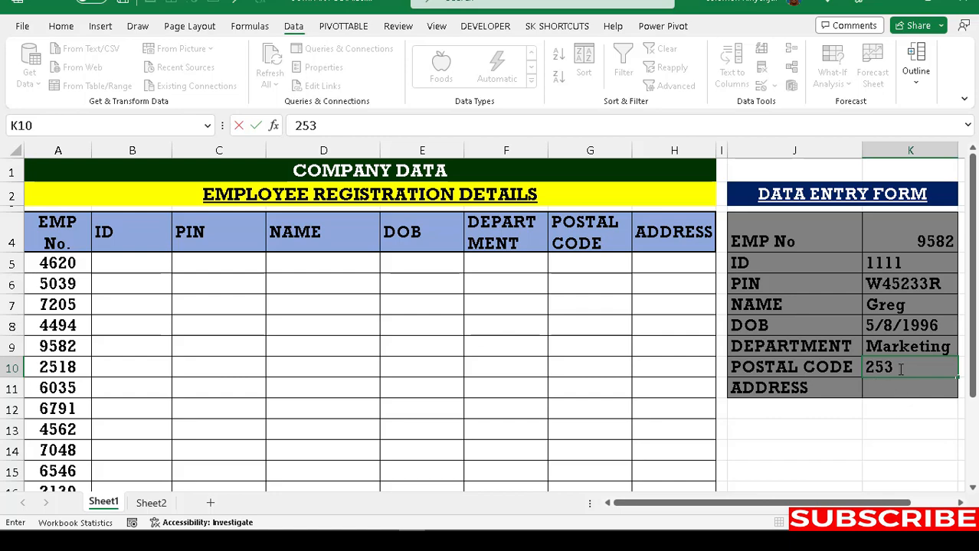
{"action": "left_click", "coordinate": [900, 368]}
{"action": "left_click", "coordinate": [885, 392]}
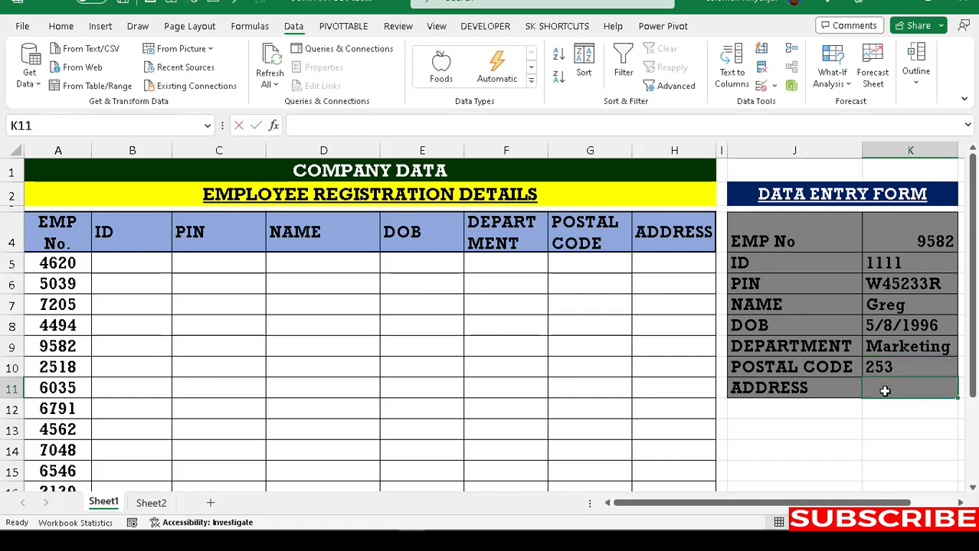
{"action": "type", "text": "45863"}
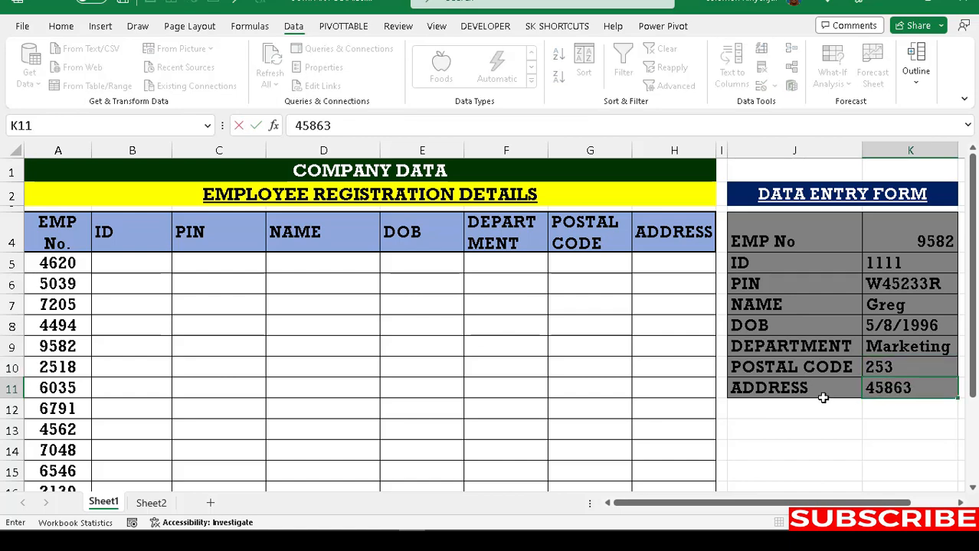
{"action": "mouse_move", "coordinate": [895, 504]}
{"action": "left_mouse_down"}
{"action": "mouse_move", "coordinate": [916, 504]}
{"action": "mouse_move", "coordinate": [896, 504]}
{"action": "left_mouse_up"}
{"action": "left_click", "coordinate": [14, 346]}
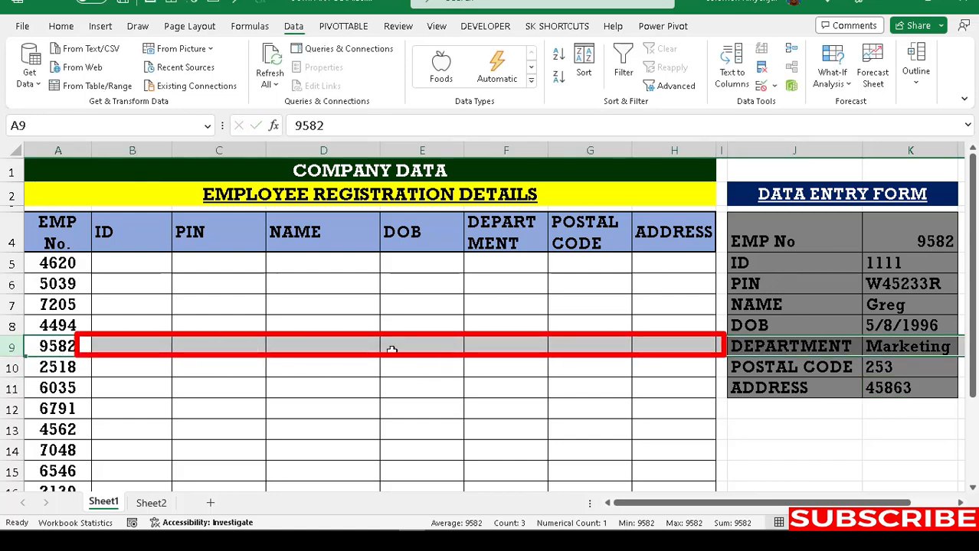
{"action": "left_click_drag", "start_coordinate": [118, 345], "coordinate": [674, 353]}
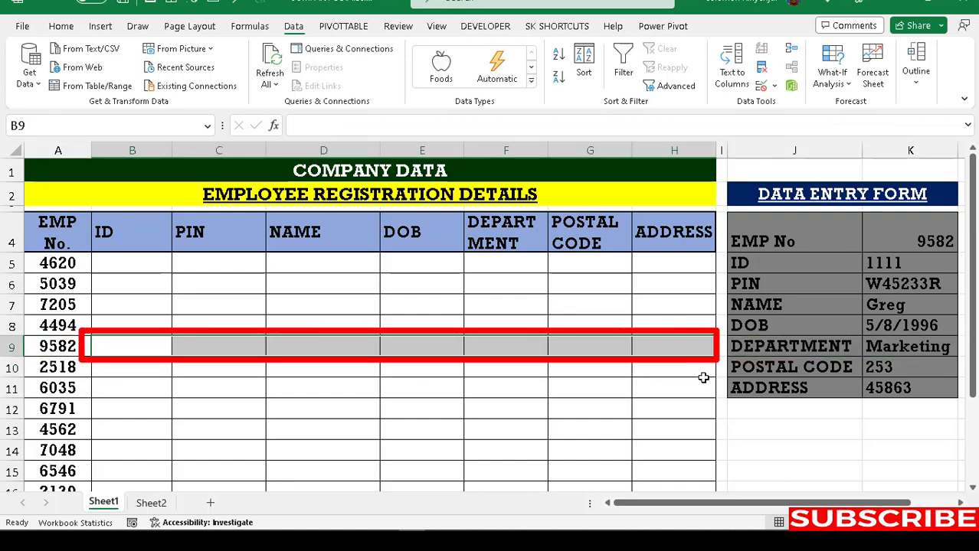
{"action": "left_click", "coordinate": [734, 423]}
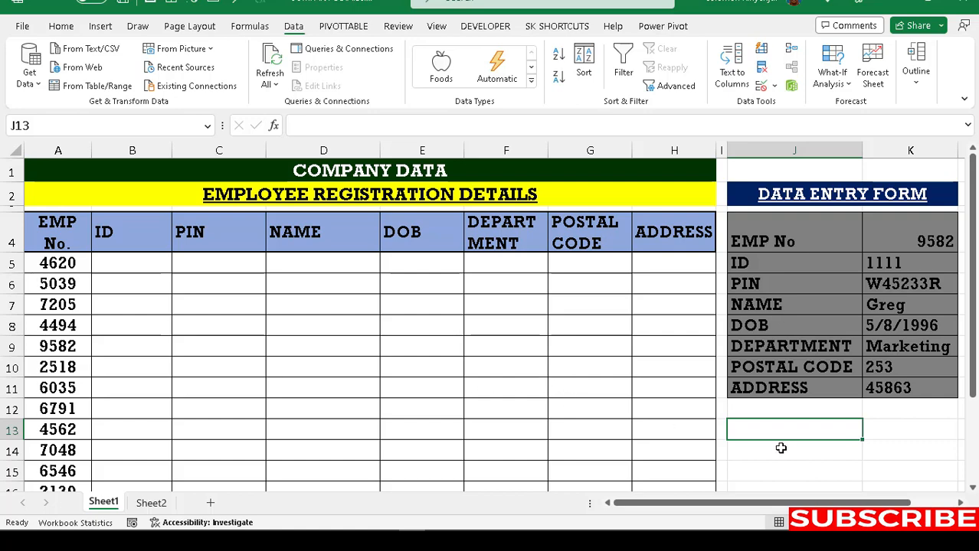
Step: Copy form values K5:K11 and select B9 as the paste destination
{"action": "left_click_drag", "start_coordinate": [780, 448], "coordinate": [483, 404]}
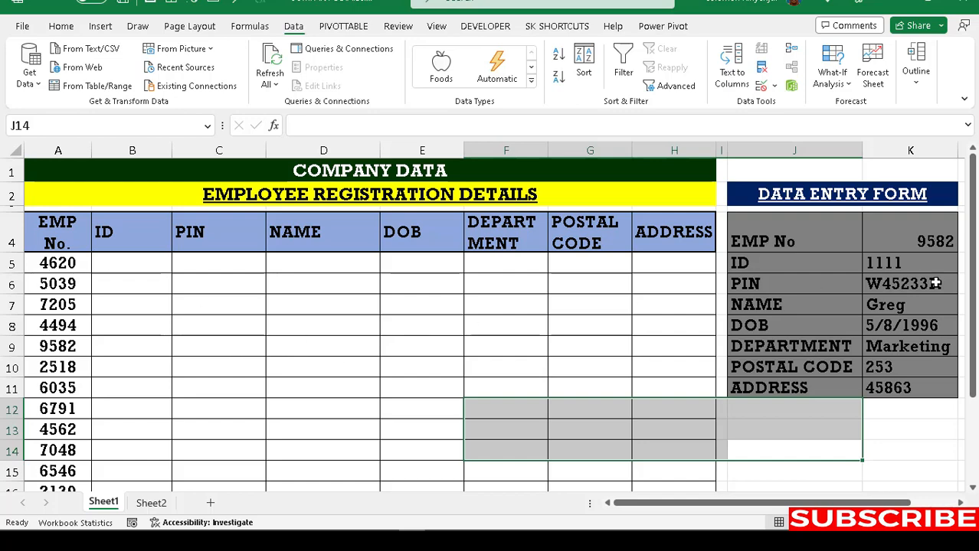
{"action": "left_click_drag", "start_coordinate": [897, 258], "coordinate": [899, 390]}
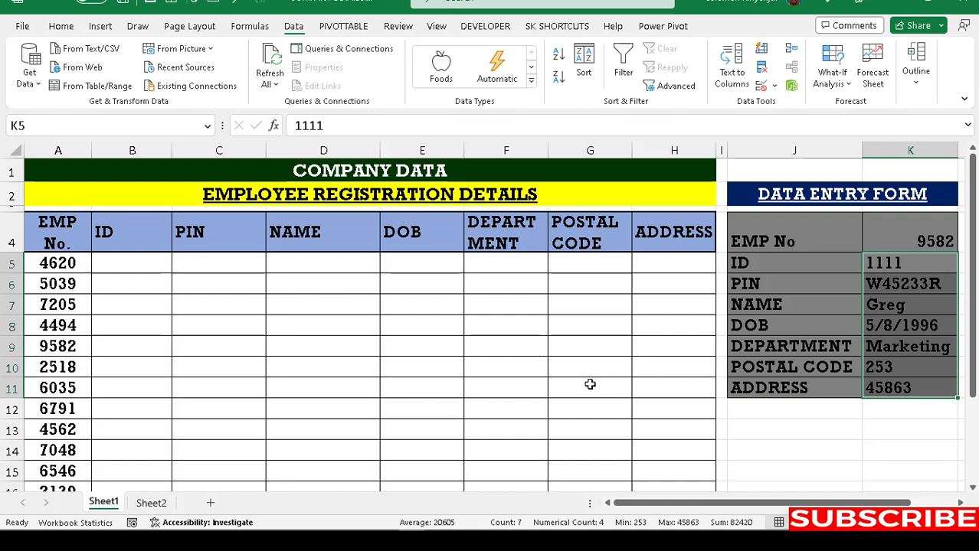
{"action": "left_click_drag", "start_coordinate": [898, 268], "coordinate": [903, 390]}
{"action": "key", "text": "ctrl+c"}
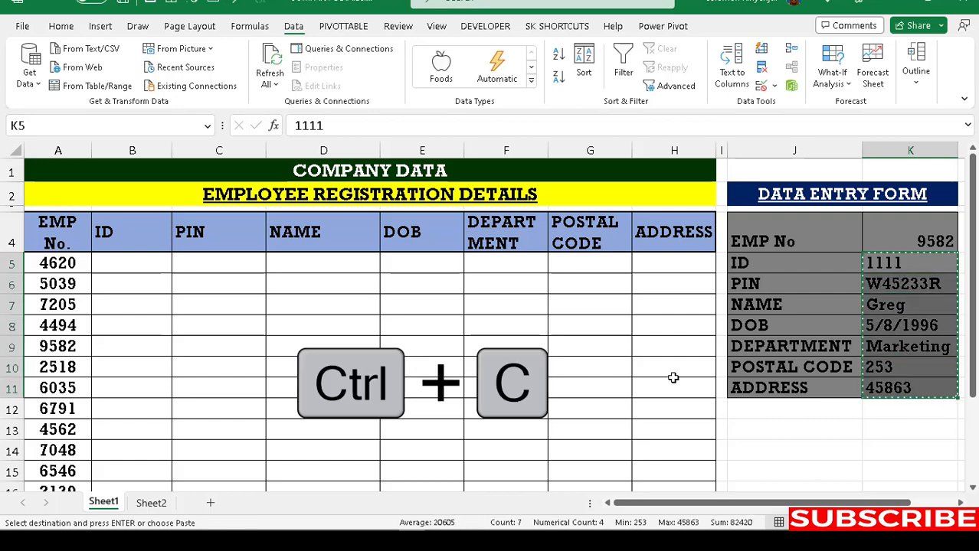
{"action": "left_click", "coordinate": [126, 348]}
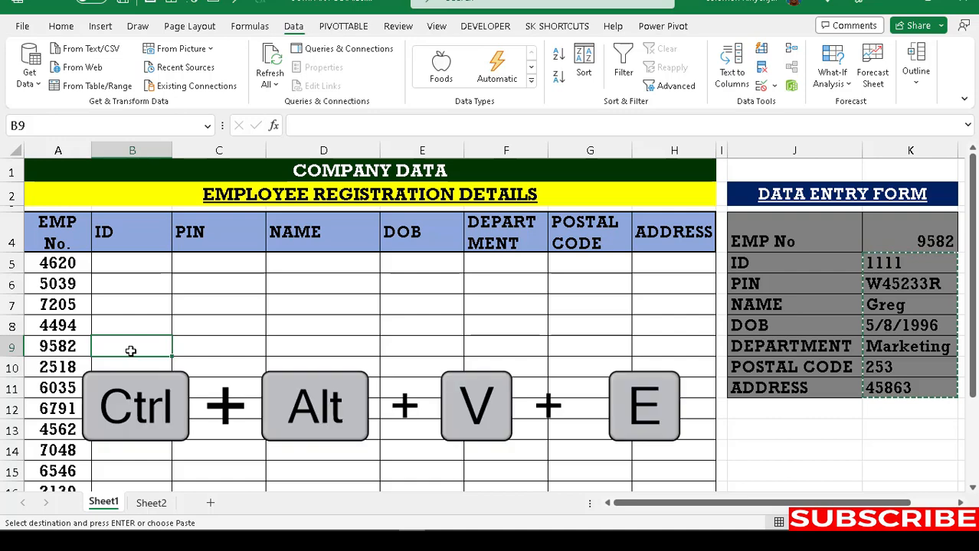
{"action": "key", "text": "ctrl+alt+v"}
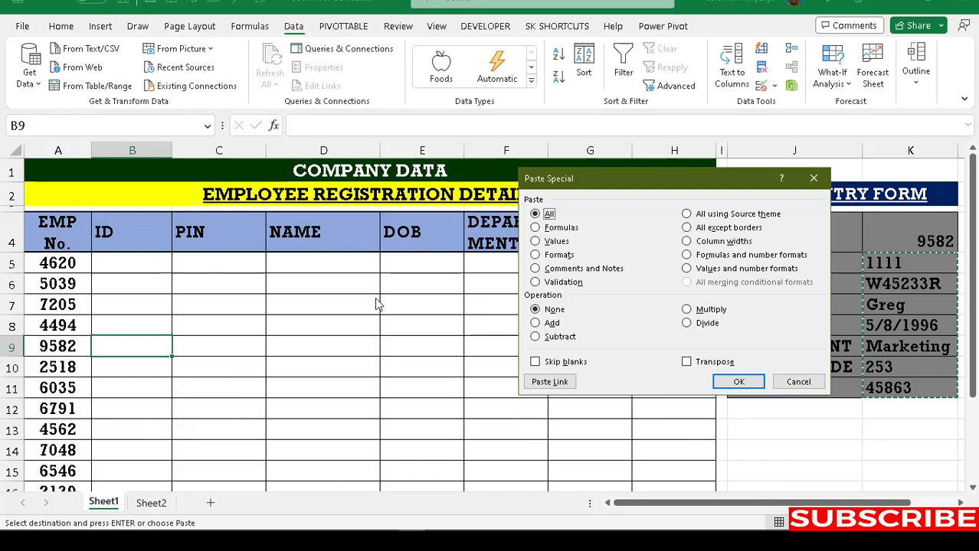
{"action": "key", "text": "e"}
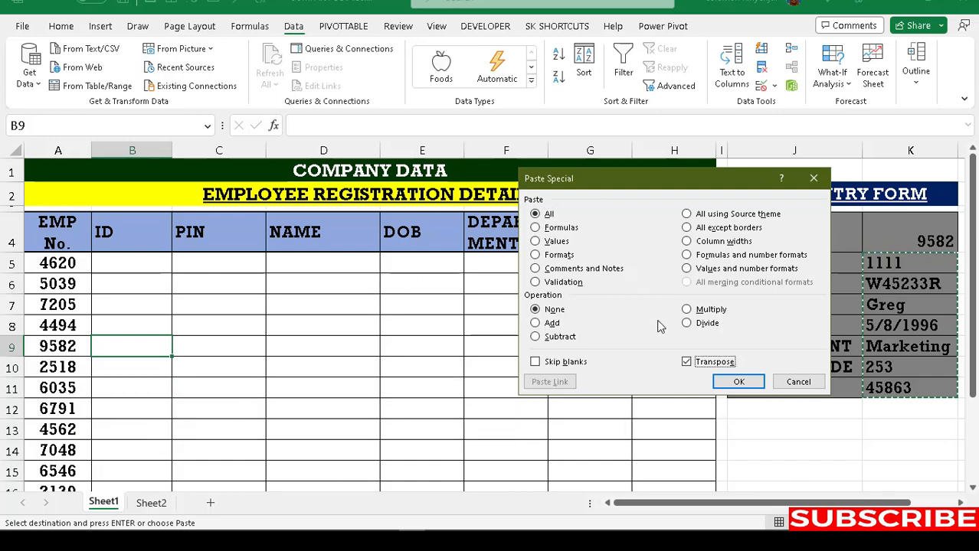
{"action": "left_click", "coordinate": [737, 382]}
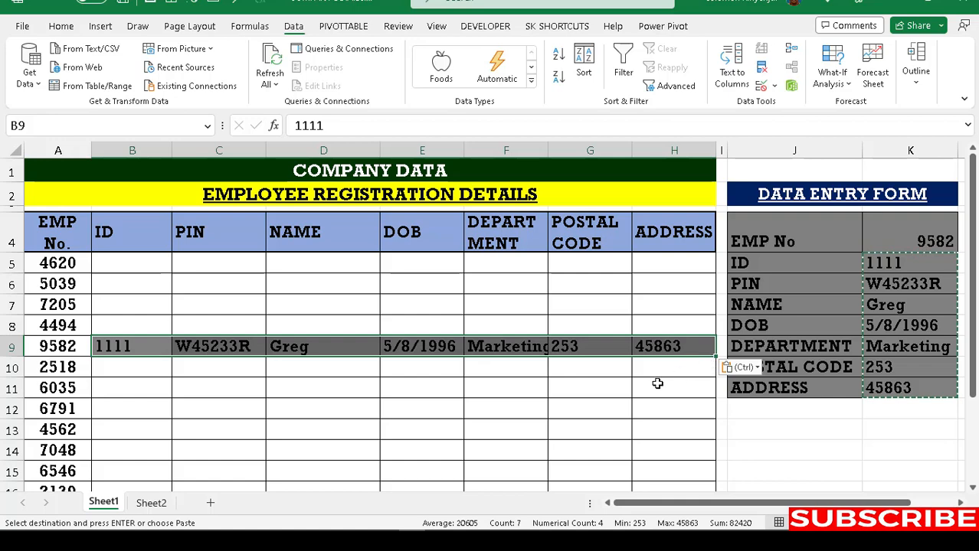
{"action": "key", "text": "Delete"}
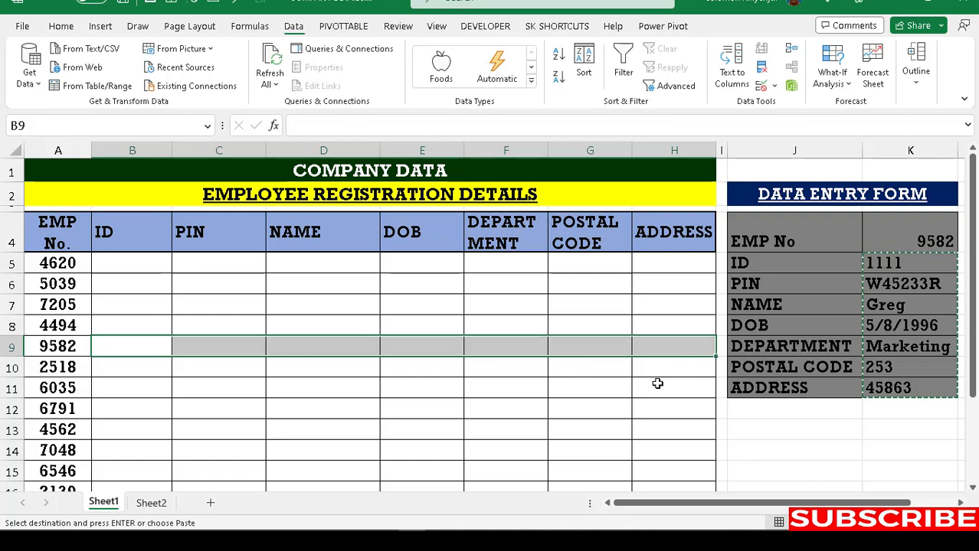
{"action": "left_click", "coordinate": [124, 350]}
{"action": "type", "text": "="}
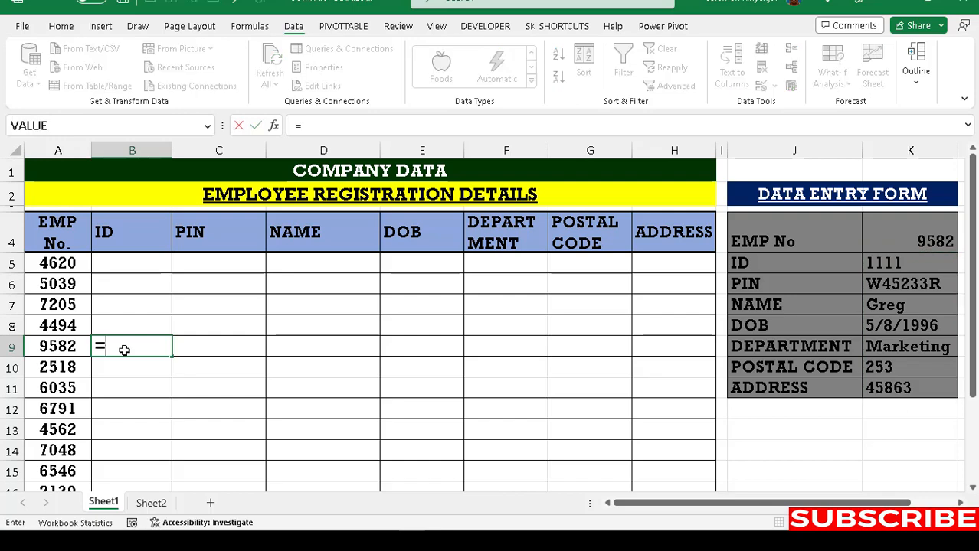
{"action": "type", "text": "trans"}
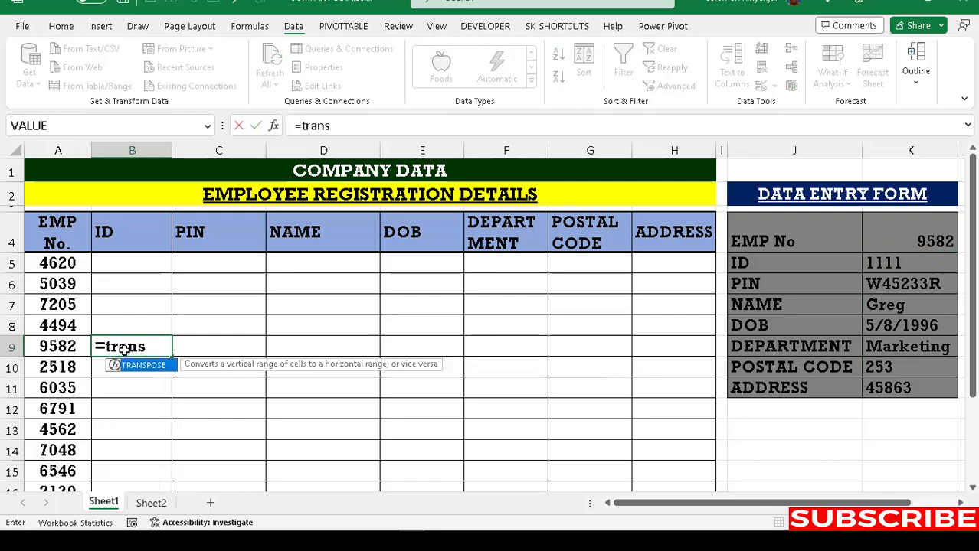
{"action": "key", "text": "Tab"}
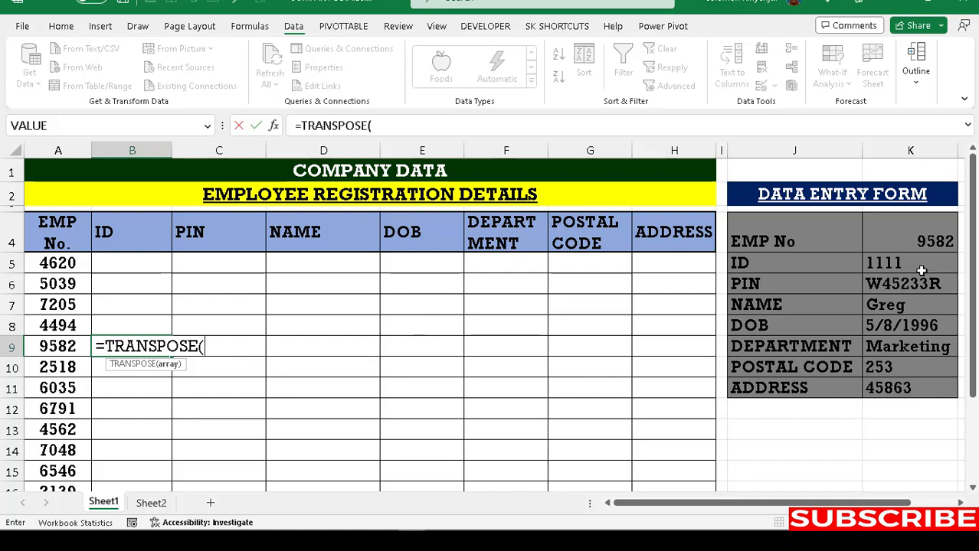
{"action": "left_click_drag", "start_coordinate": [911, 244], "coordinate": [904, 392]}
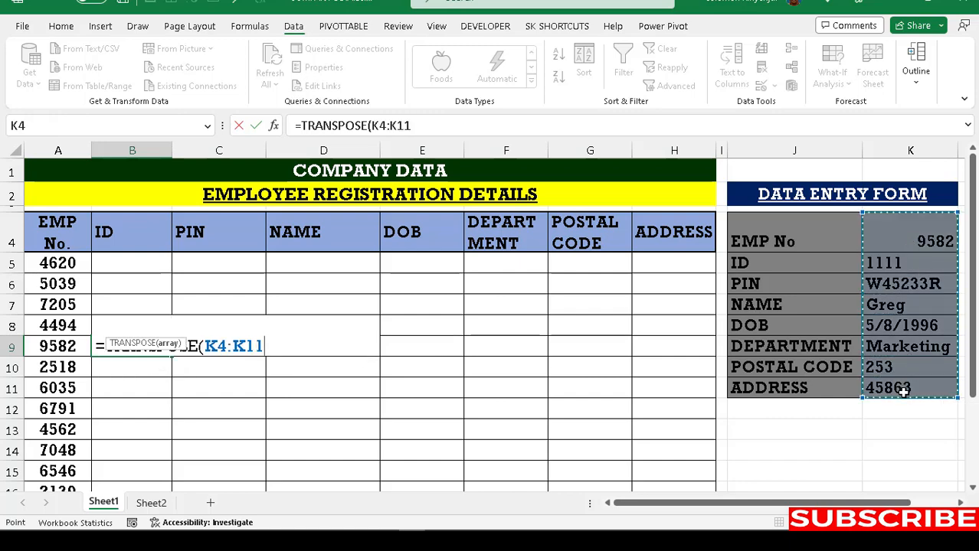
{"action": "type", "text": ")"}
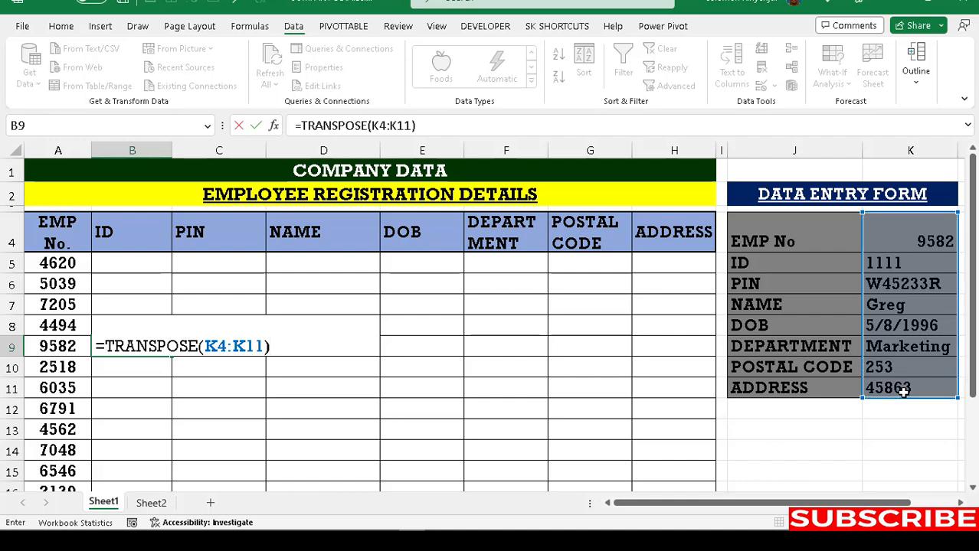
{"action": "key", "text": "Return"}
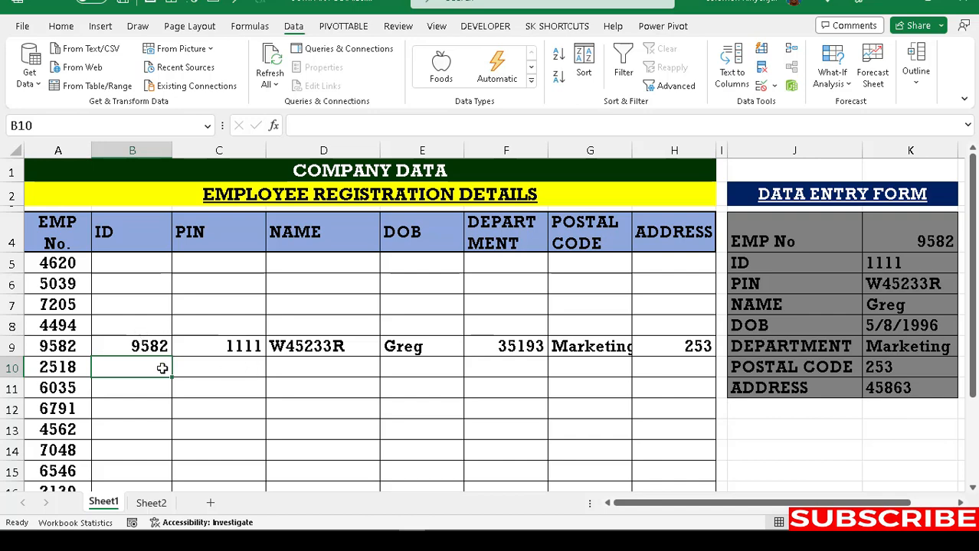
{"action": "left_click_drag", "start_coordinate": [144, 346], "coordinate": [675, 347]}
{"action": "key", "text": "Delete"}
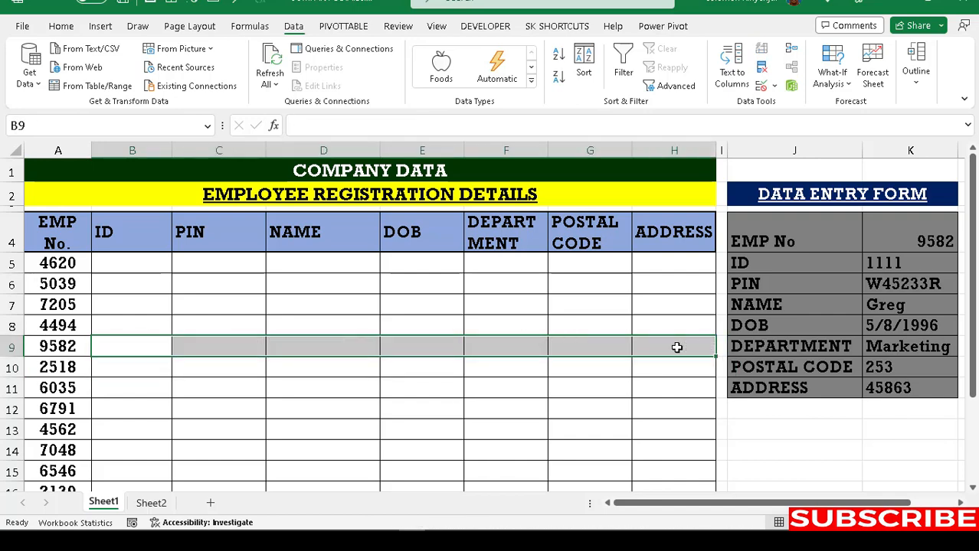
{"action": "left_click", "coordinate": [505, 362]}
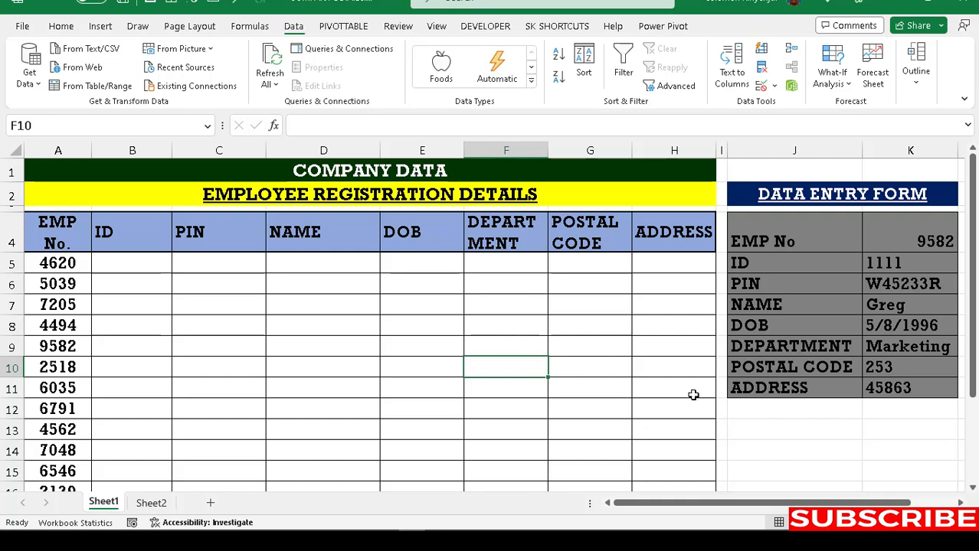
Step: Insert Module1 in the Visual Basic editor and begin typing 'sub SE'
{"action": "left_click", "coordinate": [485, 28]}
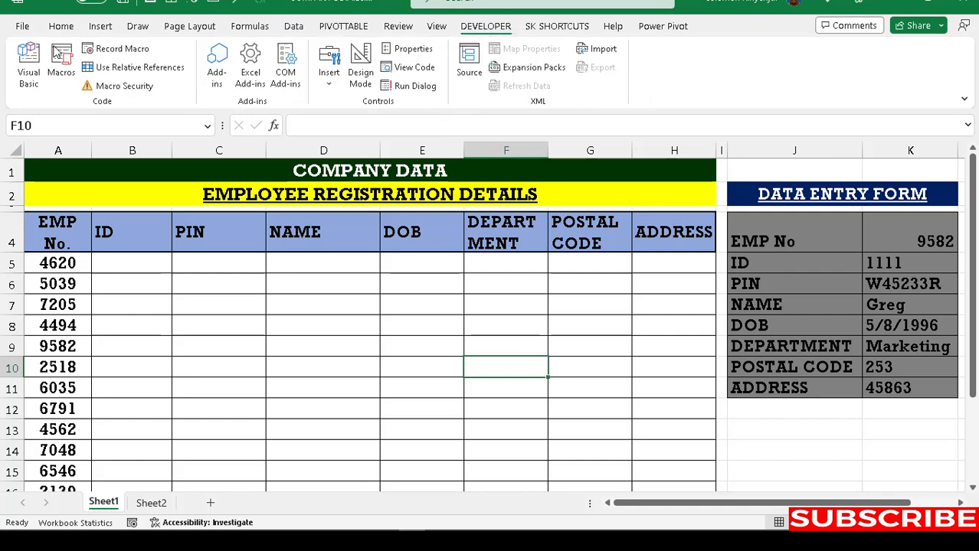
{"action": "left_click", "coordinate": [35, 63]}
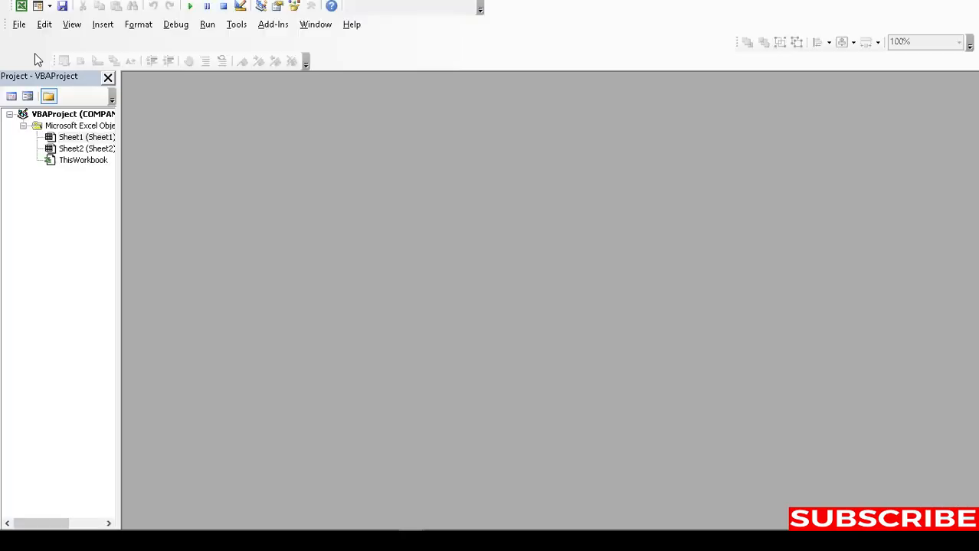
{"action": "left_click", "coordinate": [107, 25]}
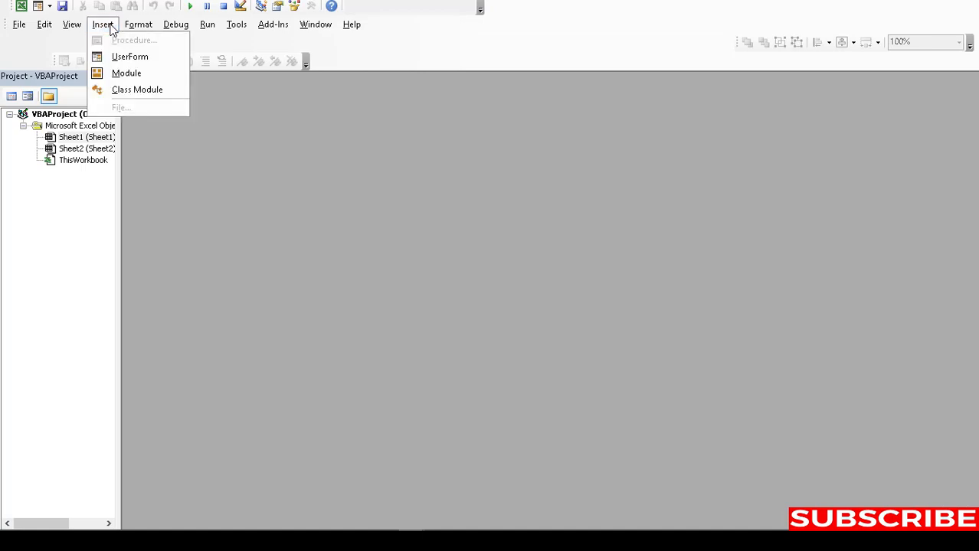
{"action": "left_click", "coordinate": [127, 74]}
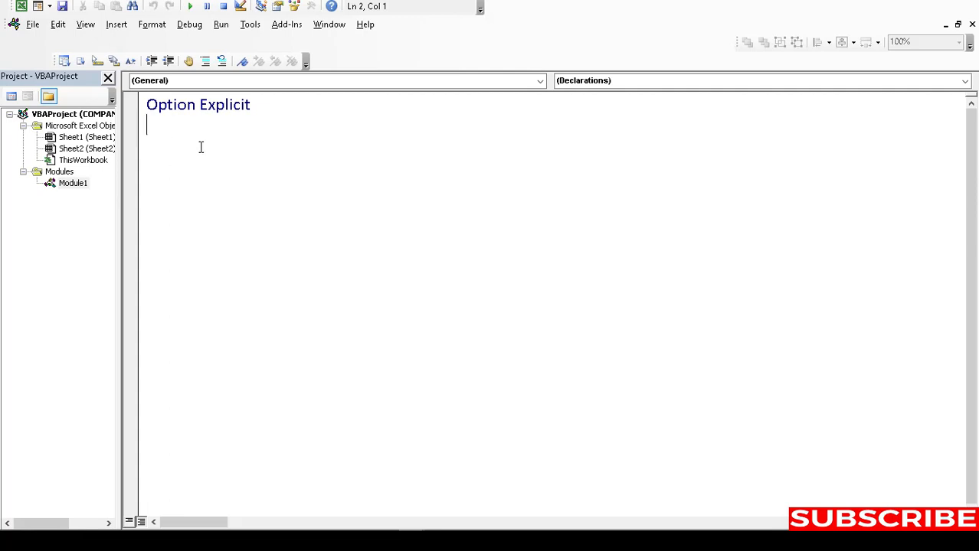
{"action": "type", "text": "sub"}
{"action": "type", "text": "SE"}
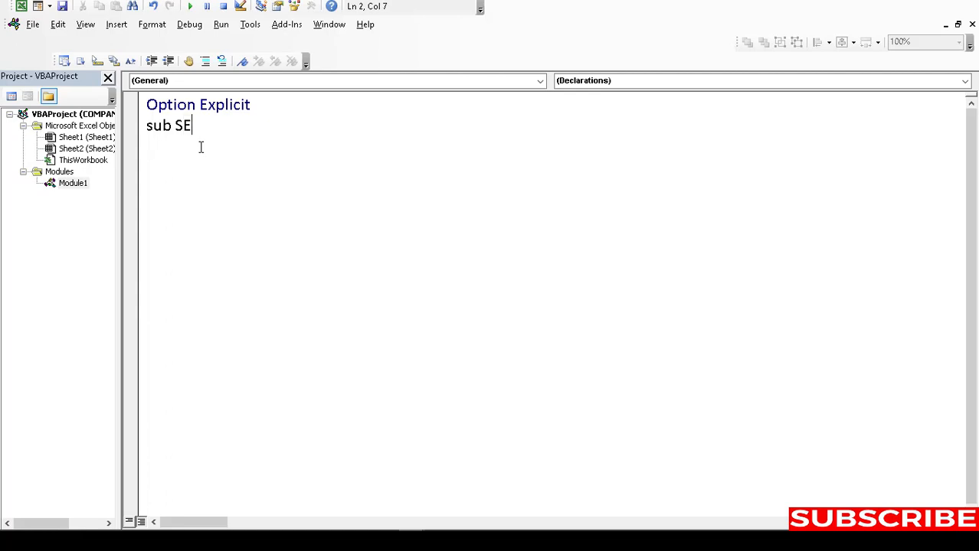